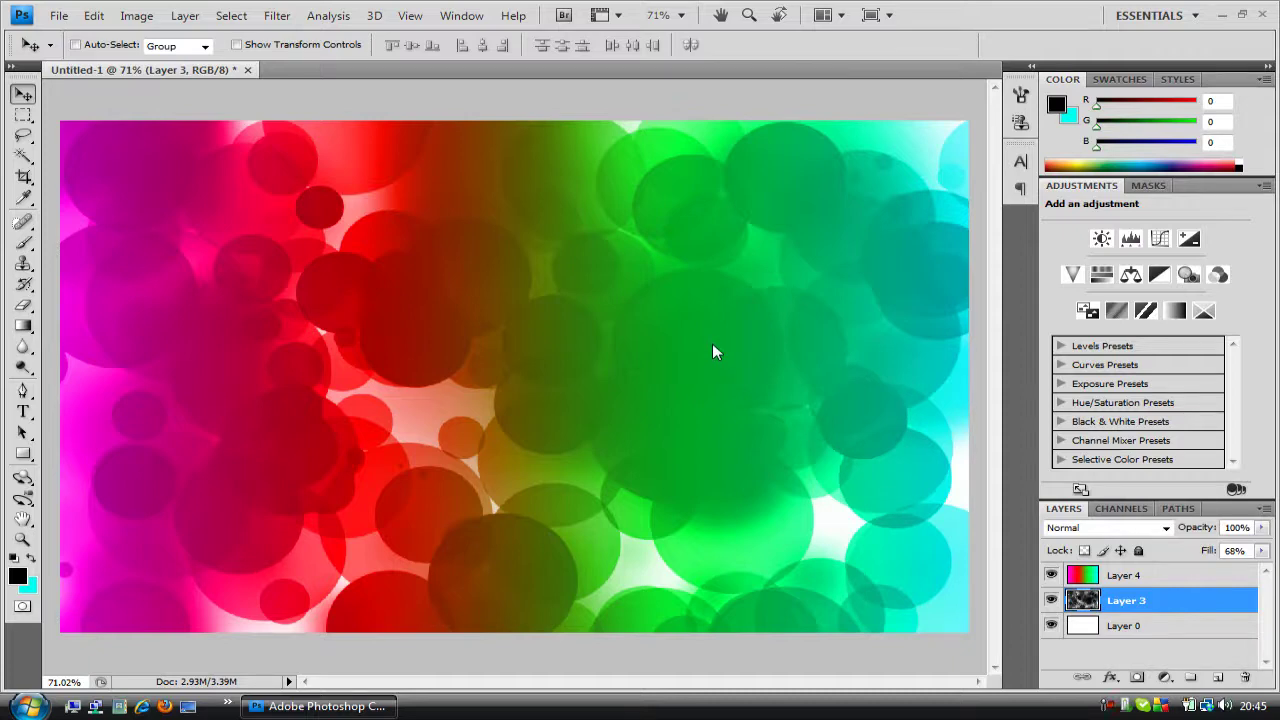
Browse the File menu and close it without choosing a command.
click(57, 20)
click(137, 8)
key(alt+f)
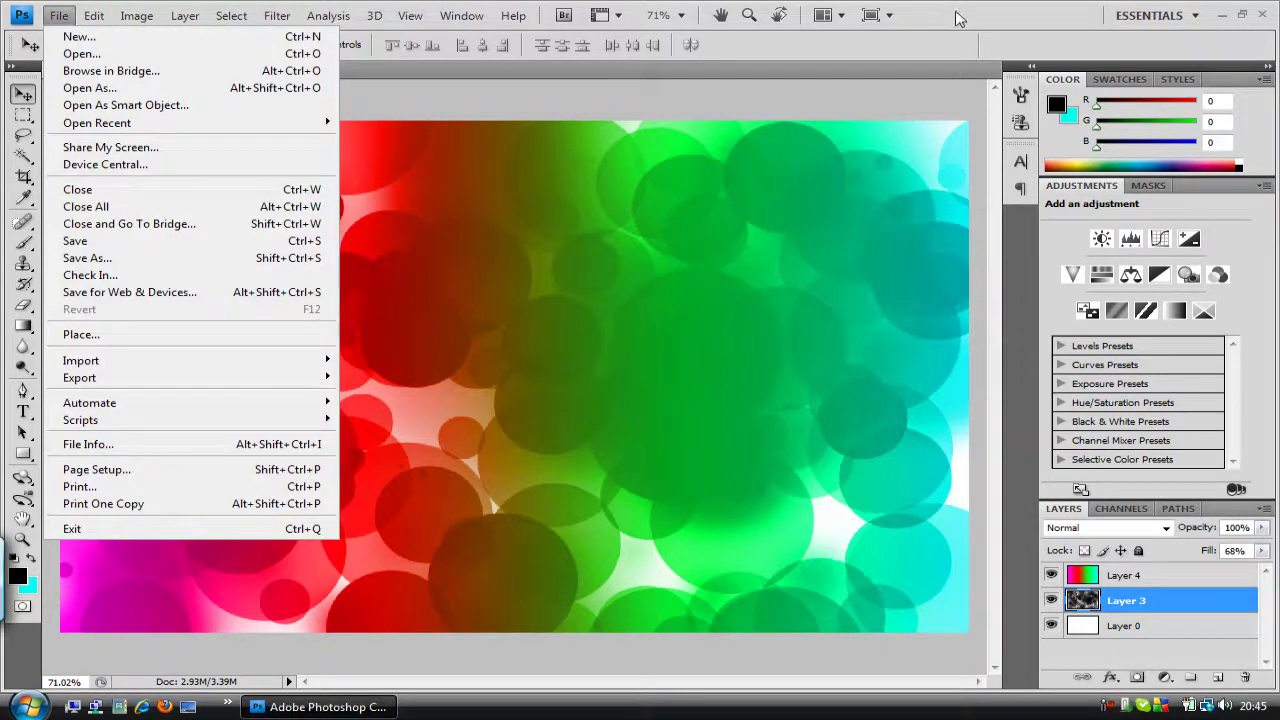
click(906, 18)
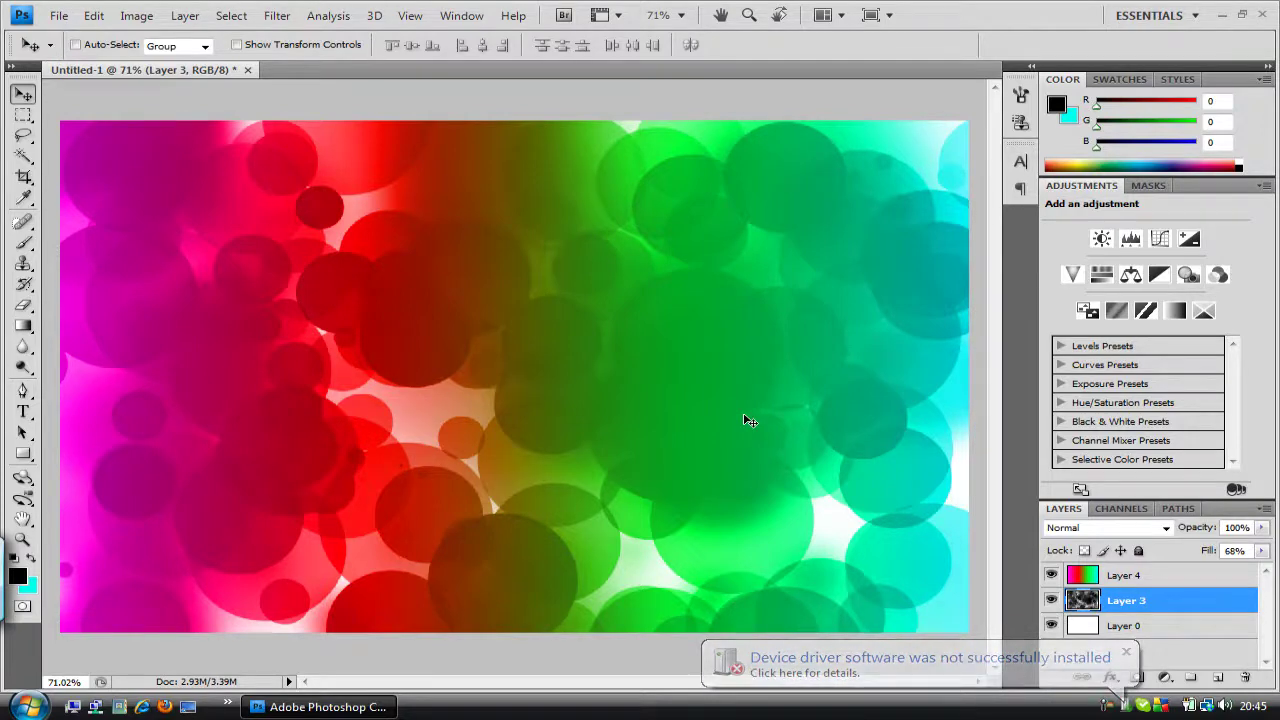
Delete the bubble and gradient layers, leaving white Layer 0, and close the example.
key(Delete)
click(1150, 575)
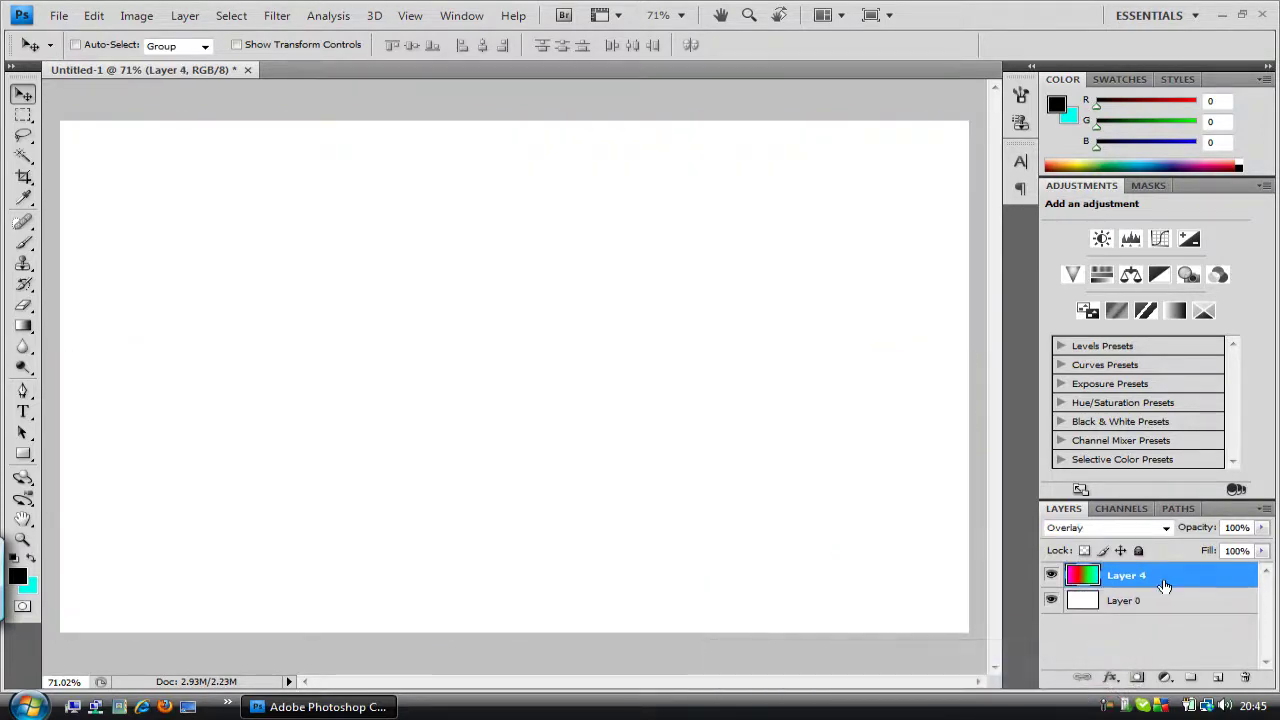
key(Delete)
click(248, 70)
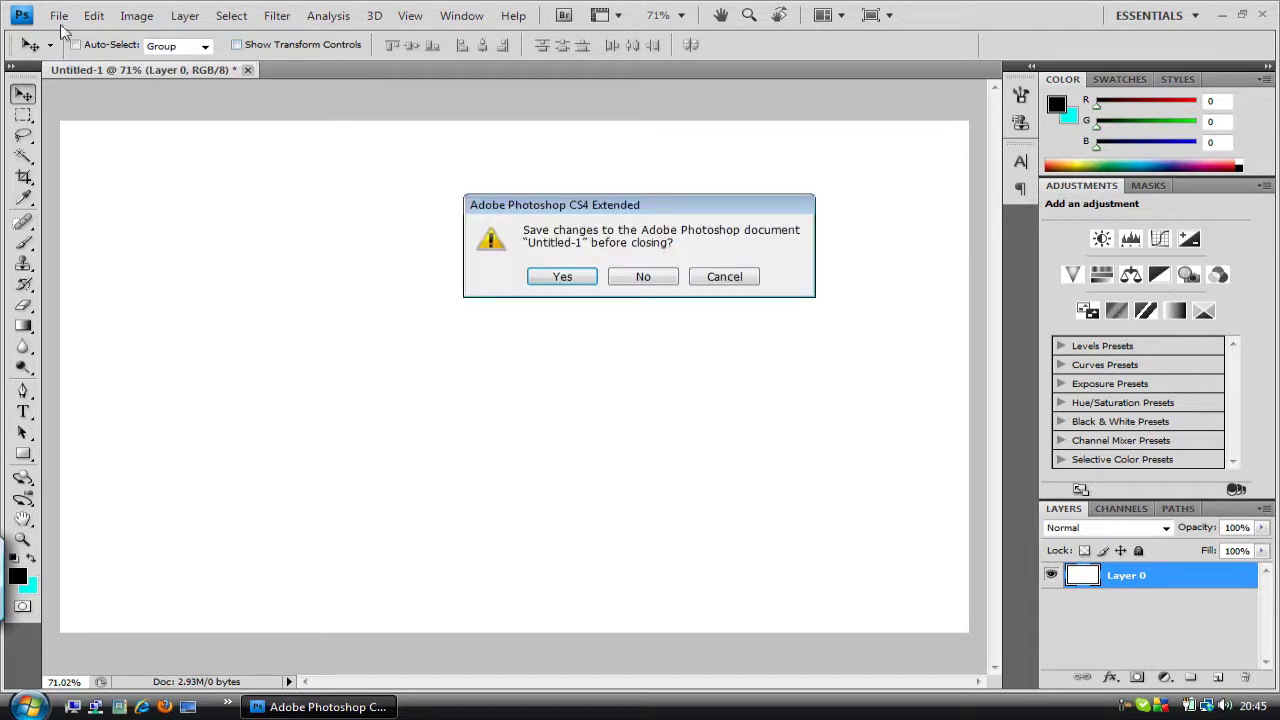
Discard the example unsaved and start a new document named Bokeh.
click(645, 282)
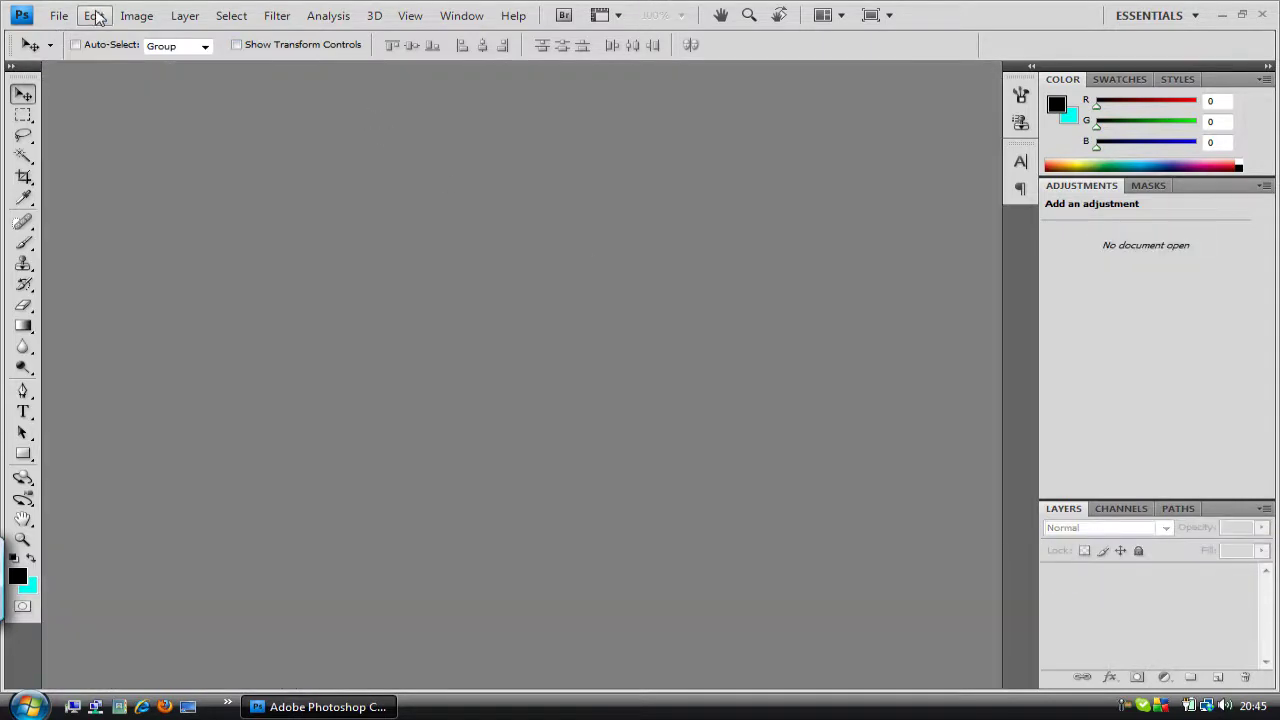
click(59, 15)
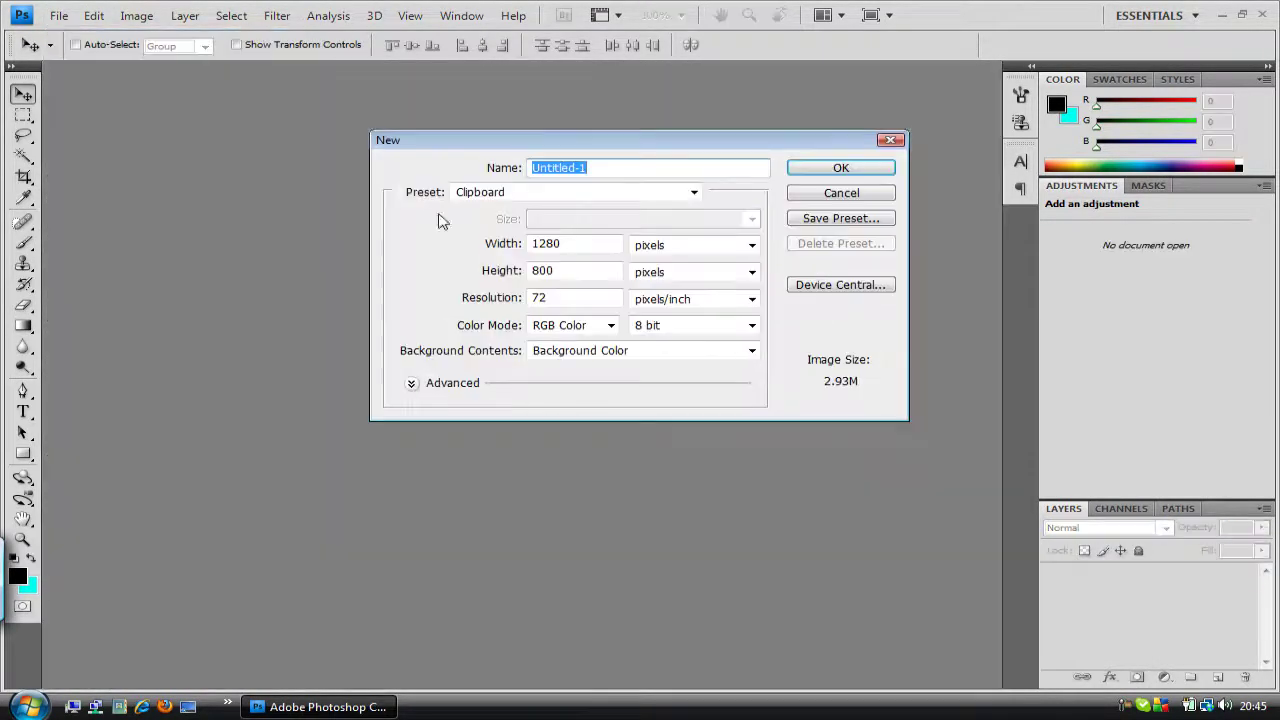
drag(588, 243, 556, 243)
click(612, 168)
text(Bokeh)
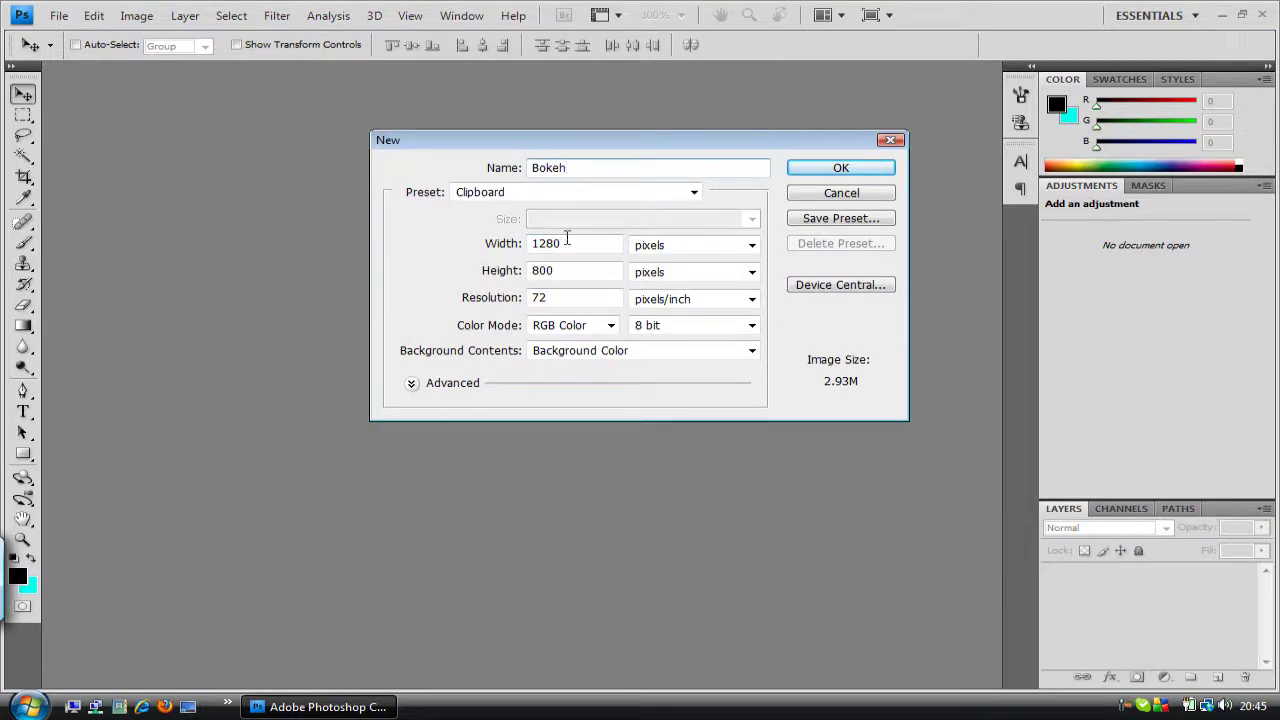
Make the new document 1280 × 800 at 72 ppi with a White background.
click(570, 243)
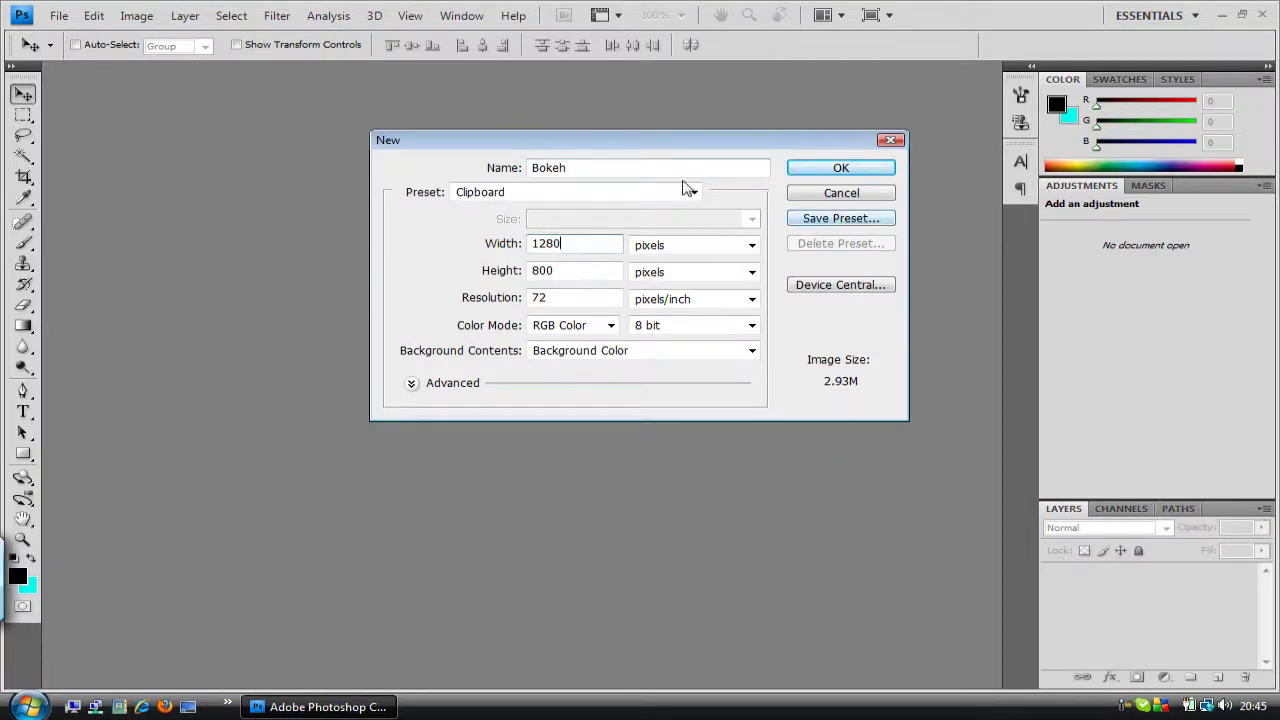
drag(739, 150, 634, 236)
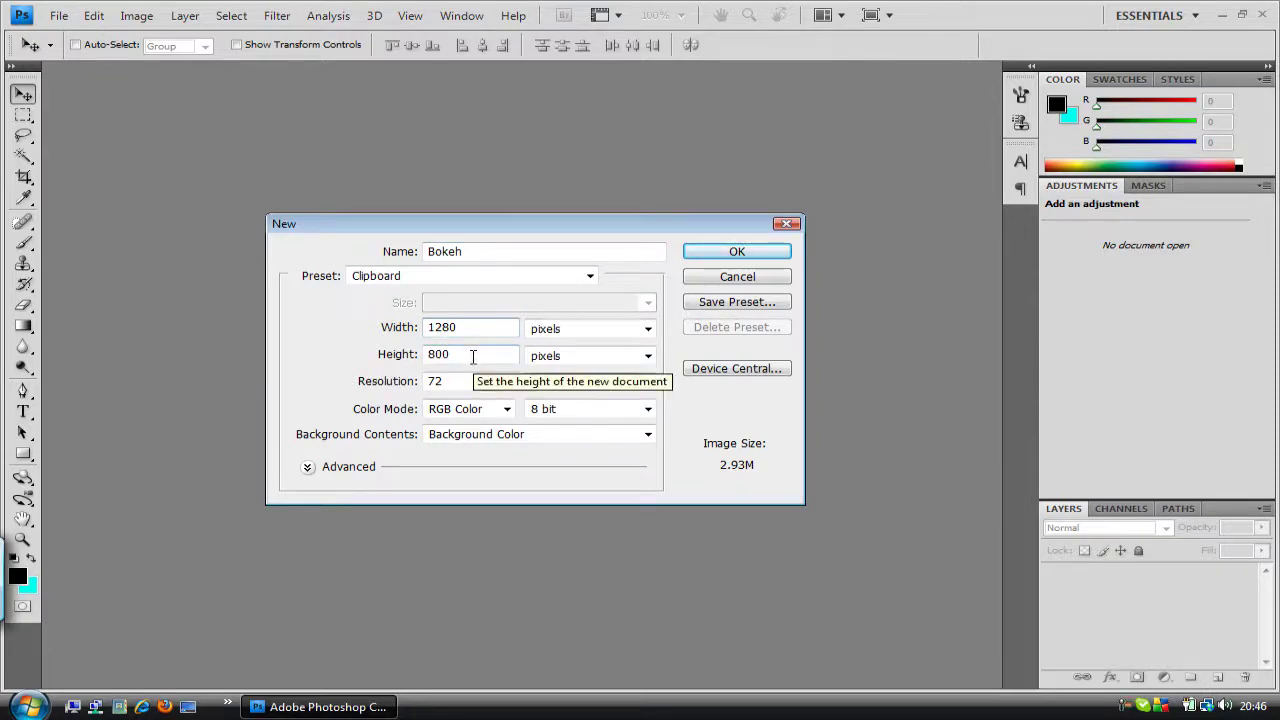
double_click(500, 327)
key(Tab)
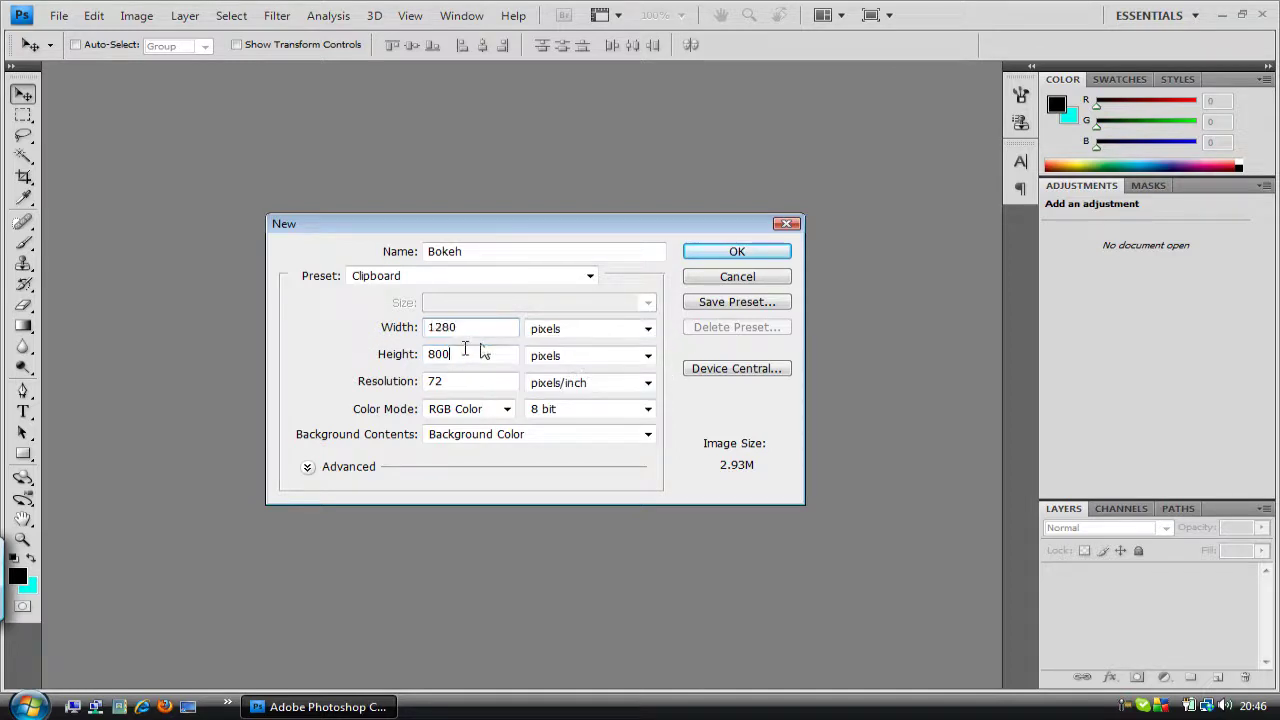
click(600, 434)
click(517, 467)
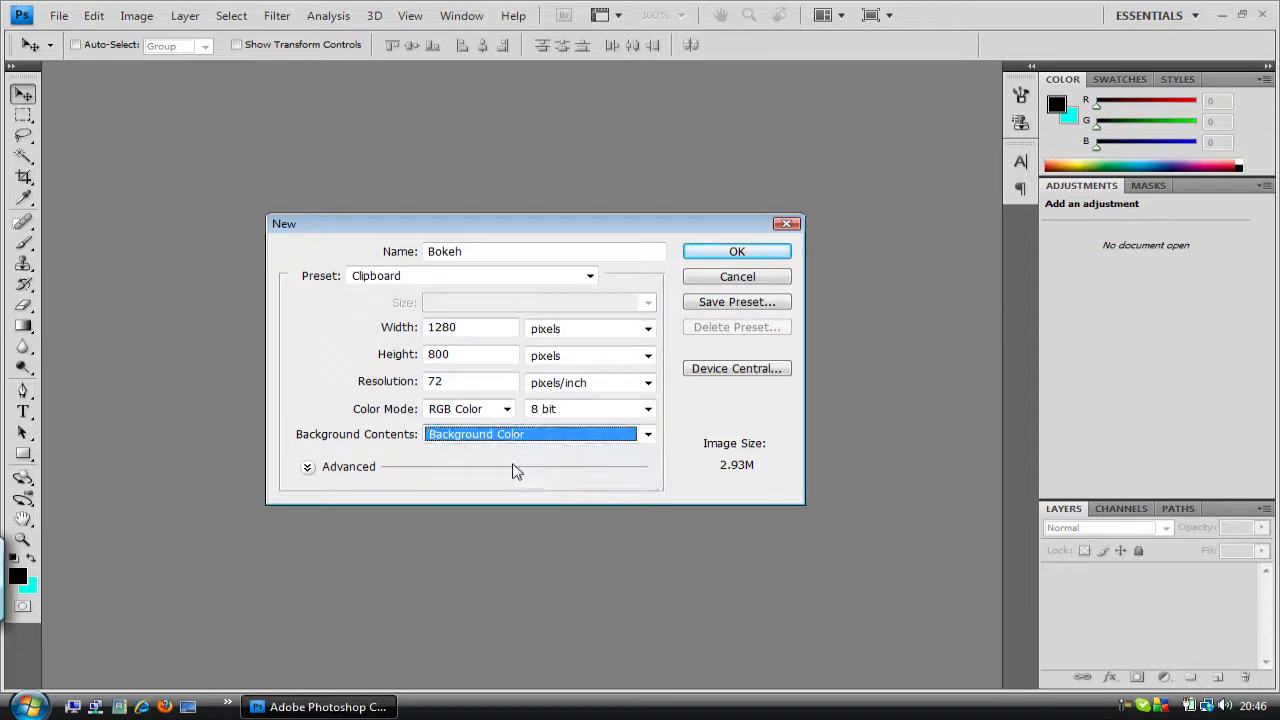
click(648, 433)
click(578, 447)
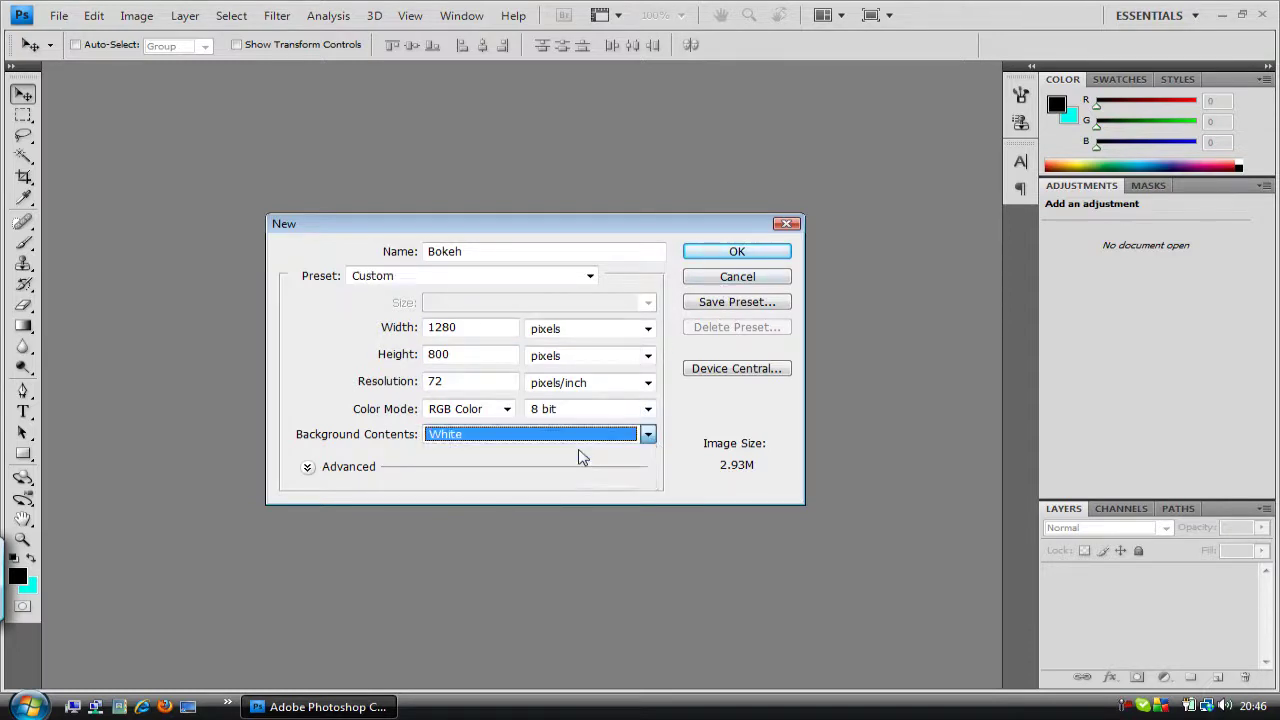
click(737, 251)
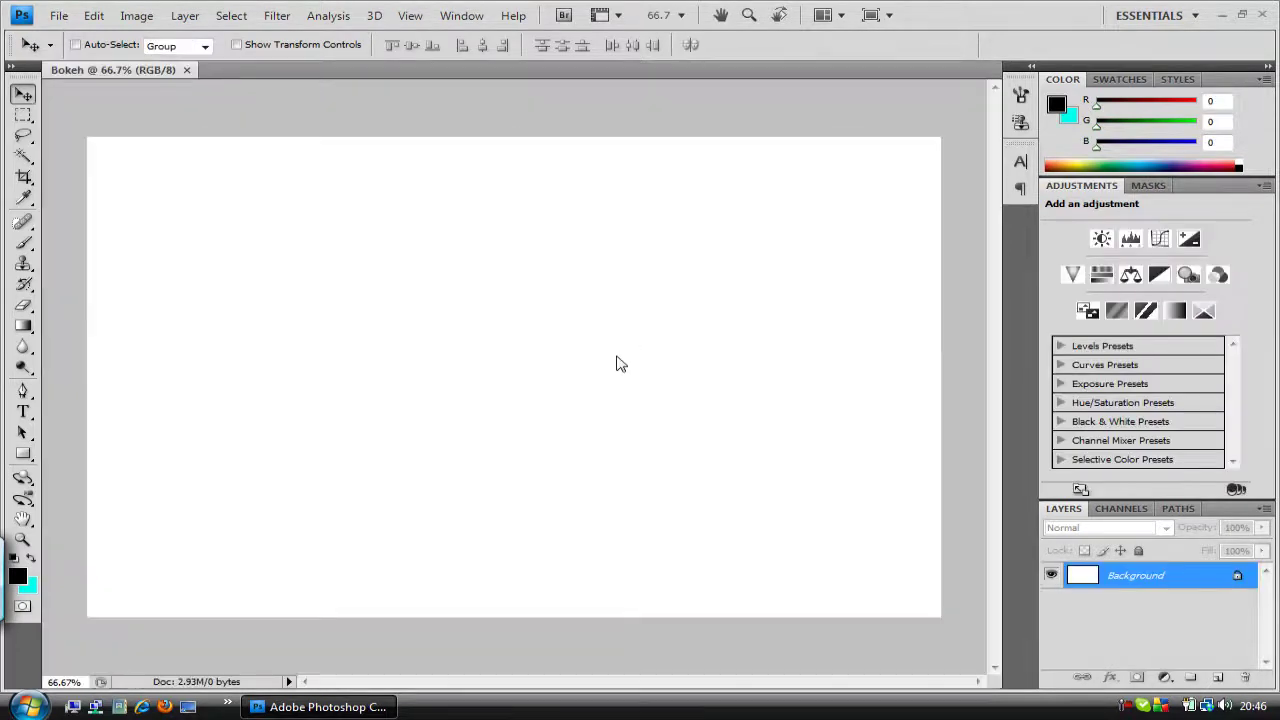
Unlock the Background as Layer 0 and select the Brush with a 250 px, 100% hardness tip.
double_click(1138, 578)
key(Return)
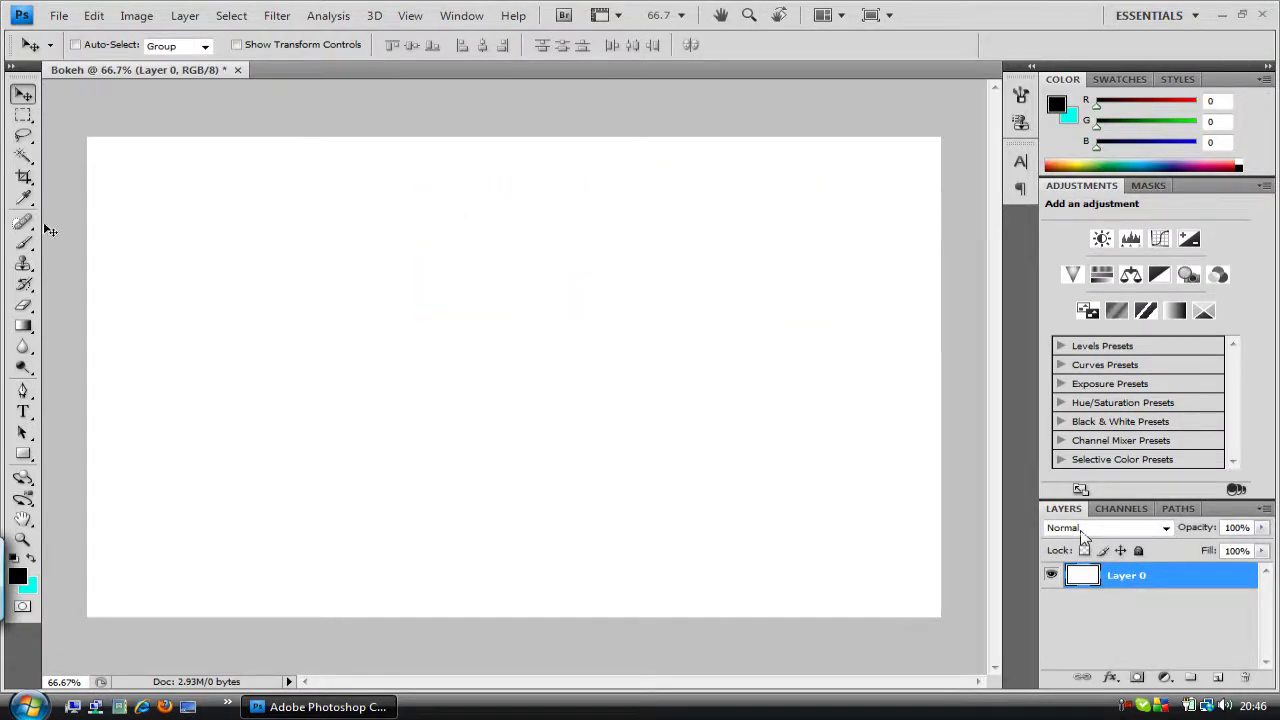
click(23, 242)
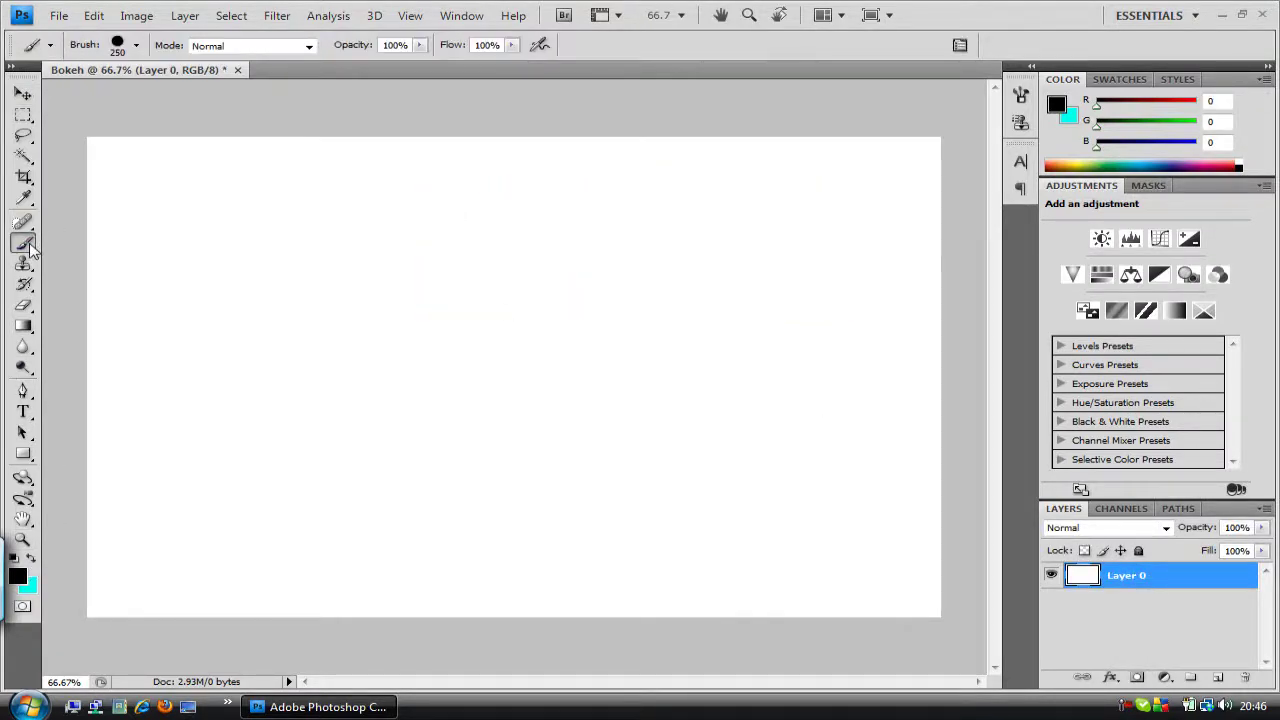
click(136, 47)
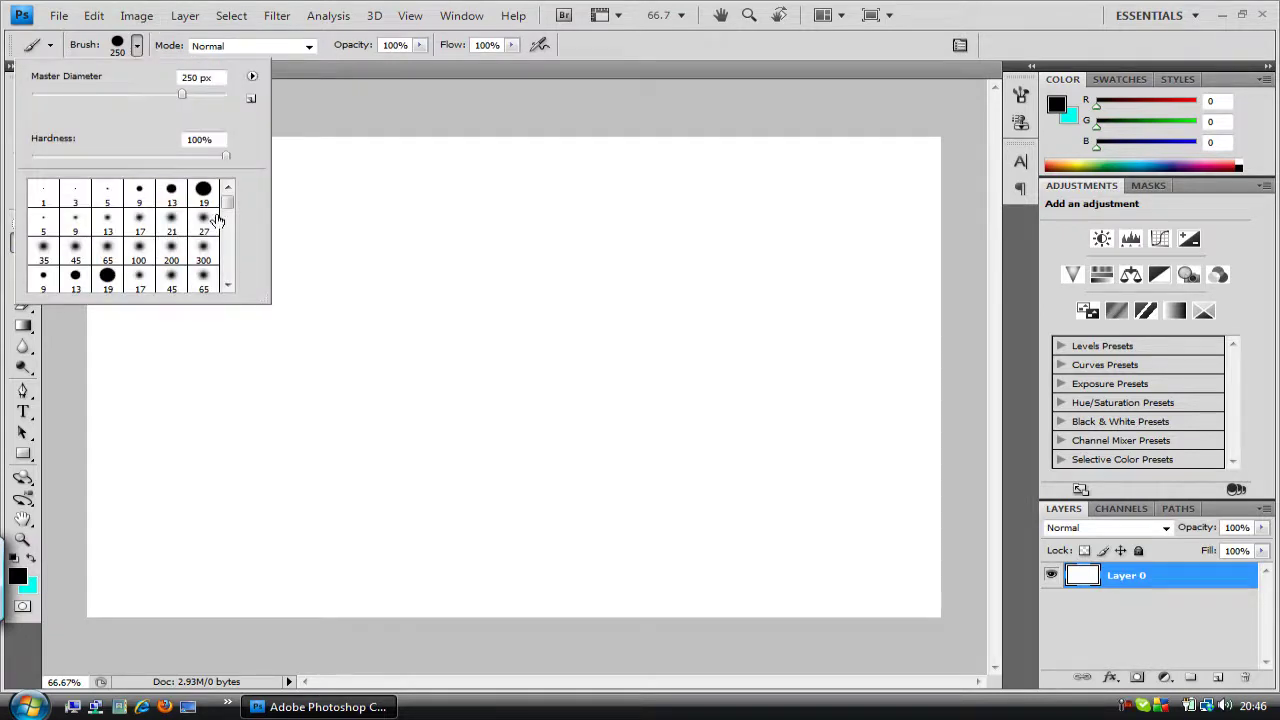
click(997, 15)
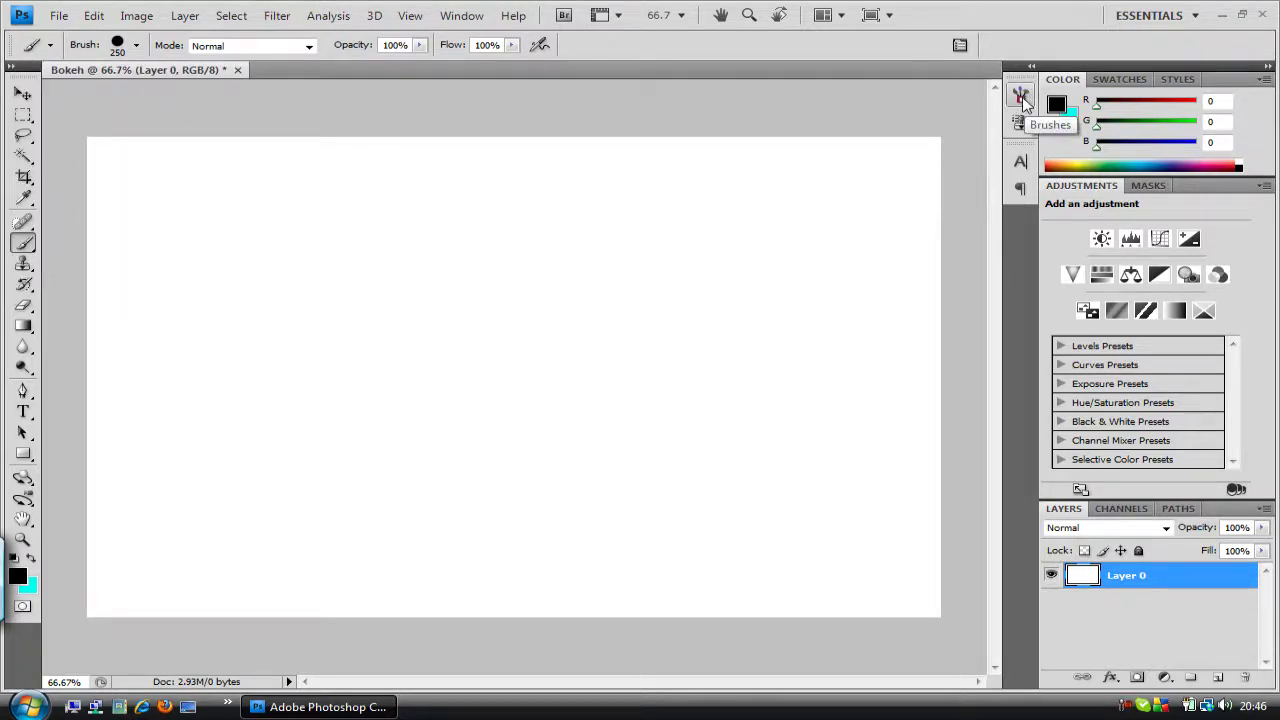
Open the Brushes panel and clear Shape Dynamics, Scattering and Other Dynamics.
key(F5)
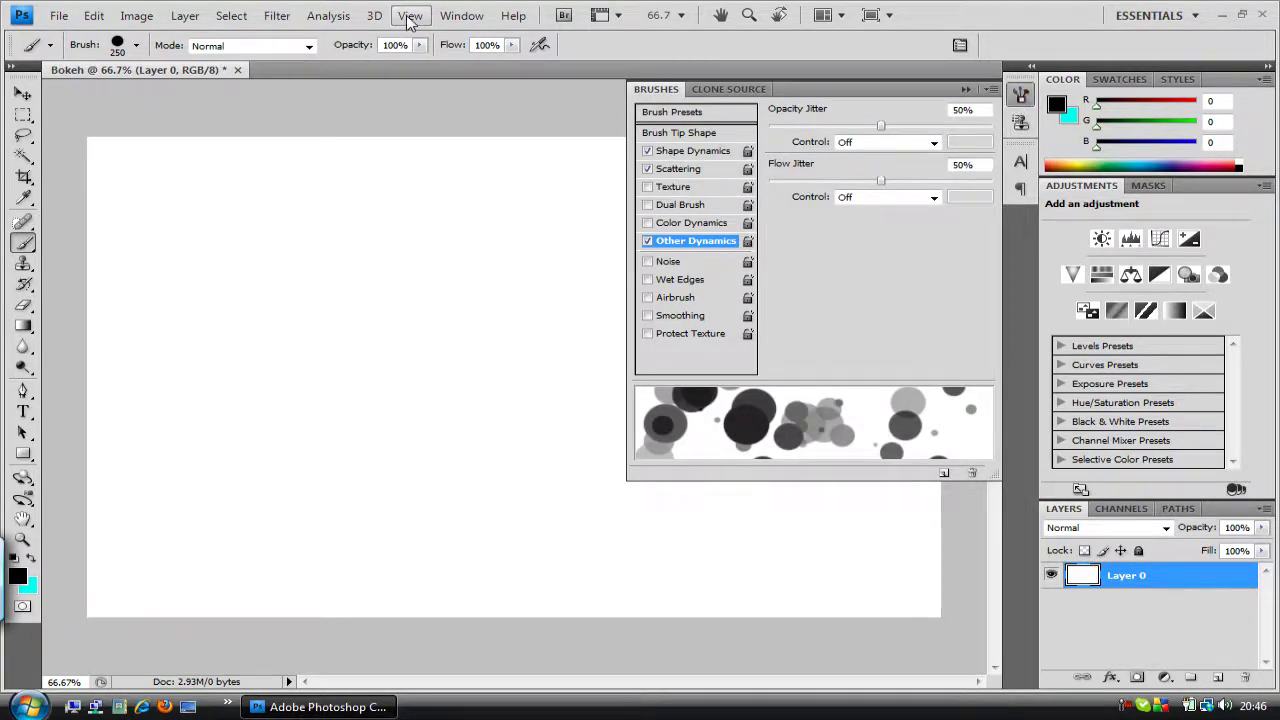
click(461, 15)
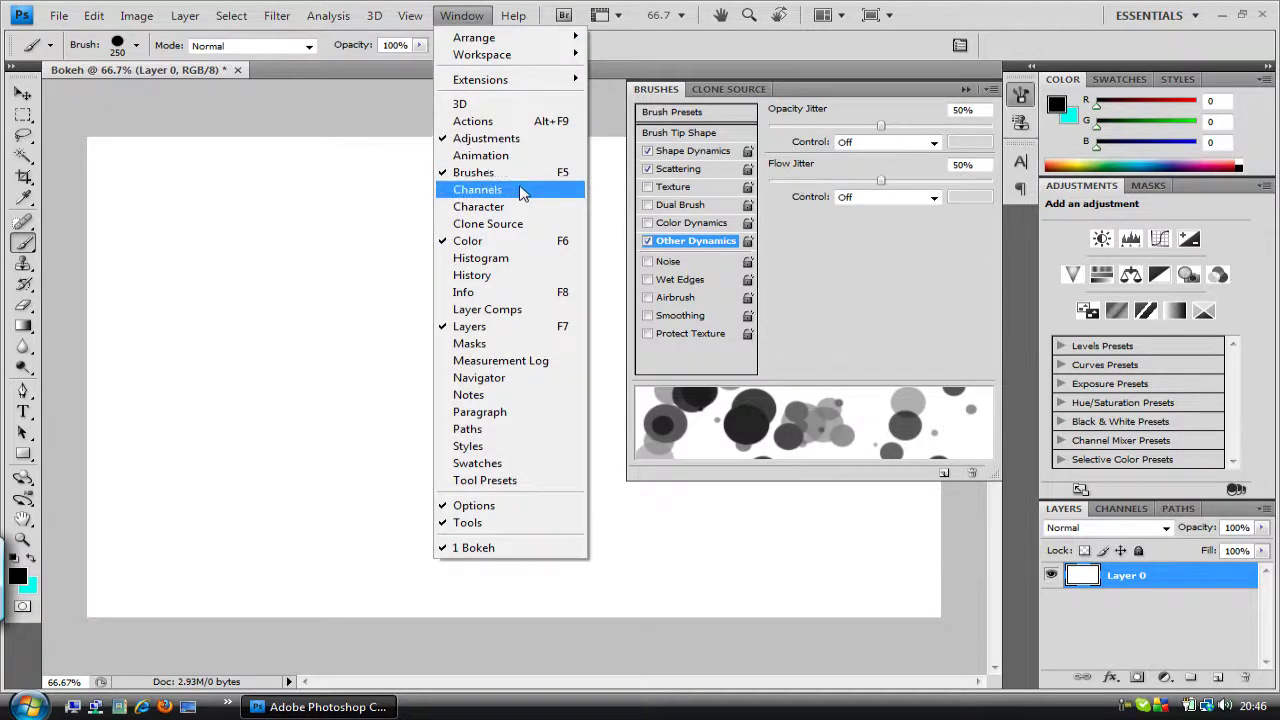
click(793, 270)
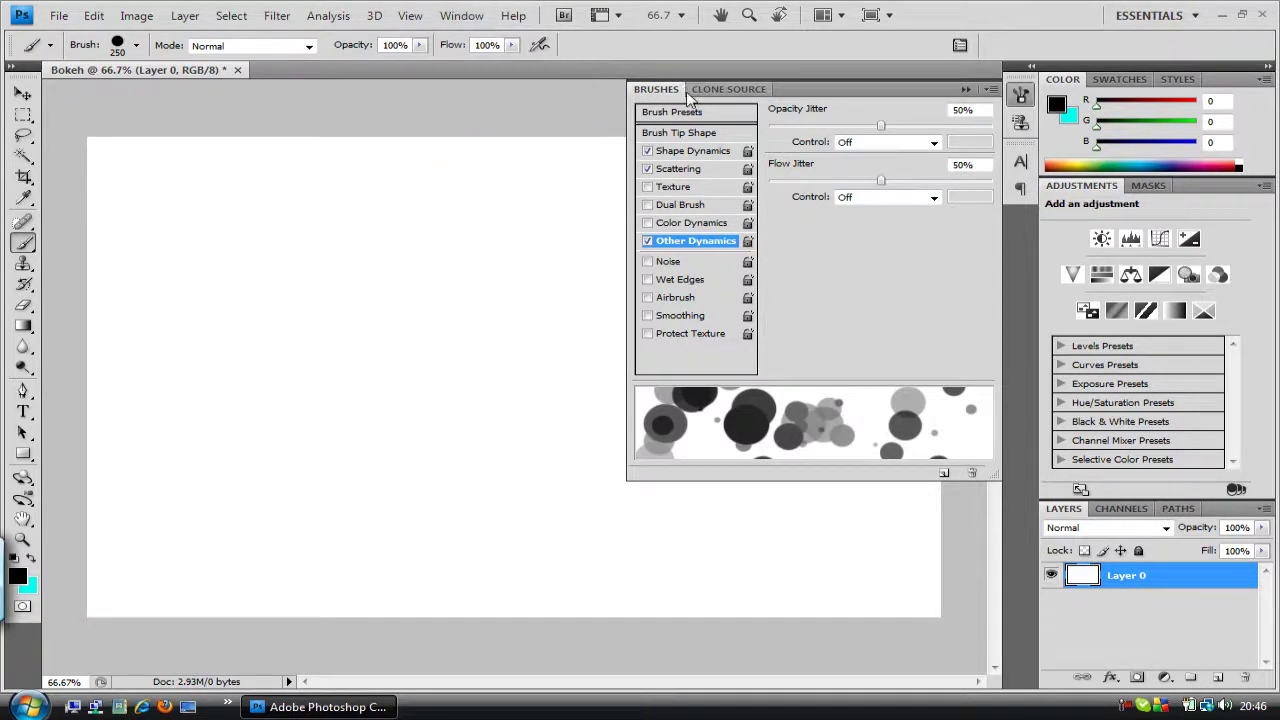
click(647, 150)
click(647, 168)
click(647, 241)
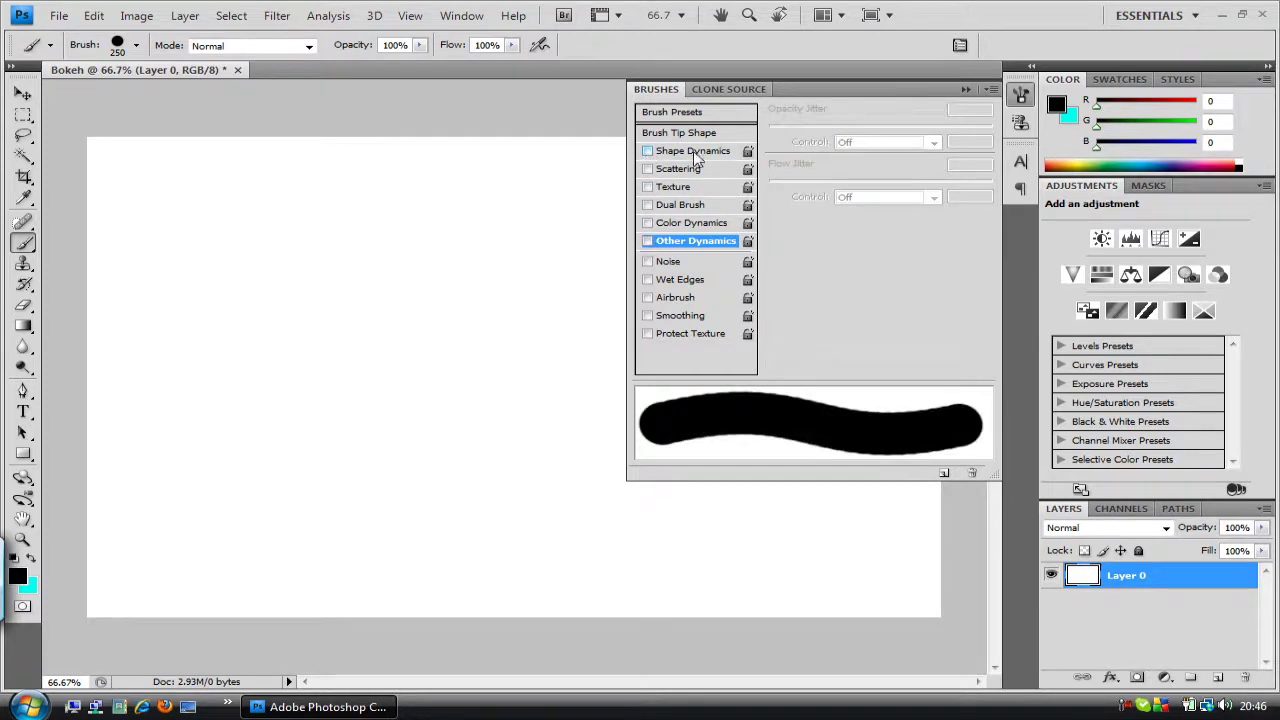
Enable Shape Dynamics, Scattering and Other Dynamics, with Minimum Diameter raised to 100%.
click(693, 151)
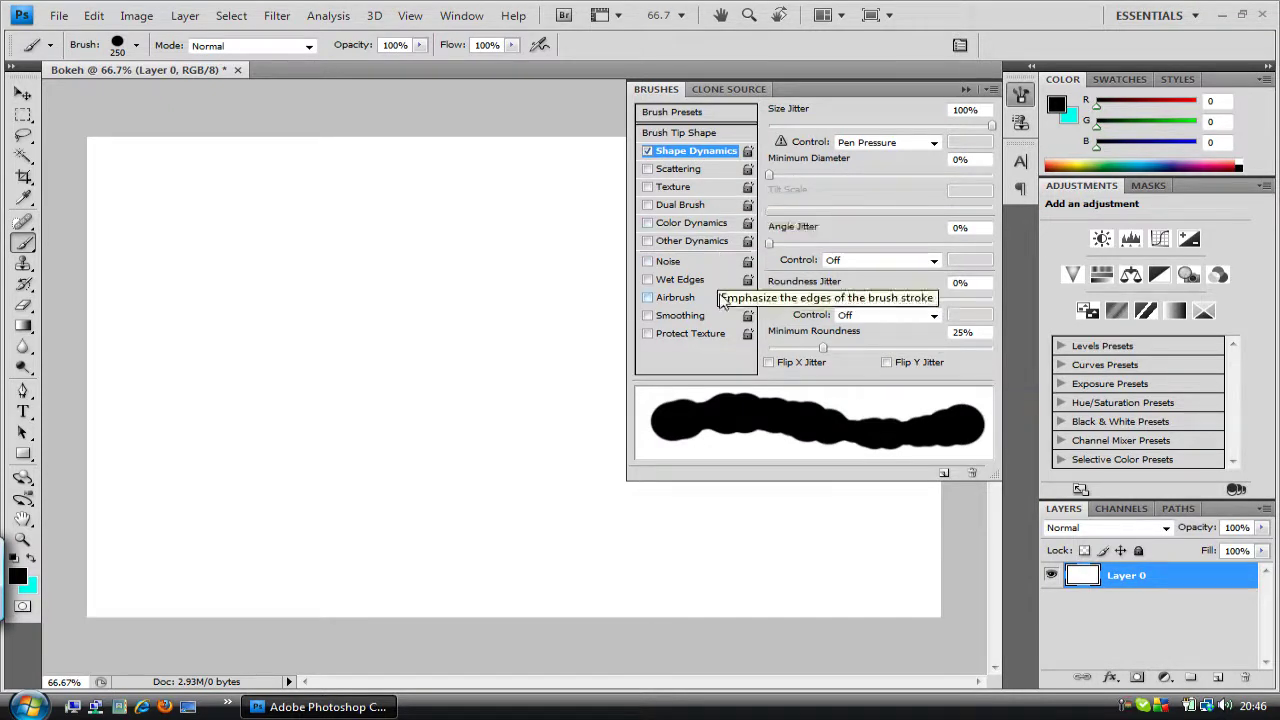
click(681, 169)
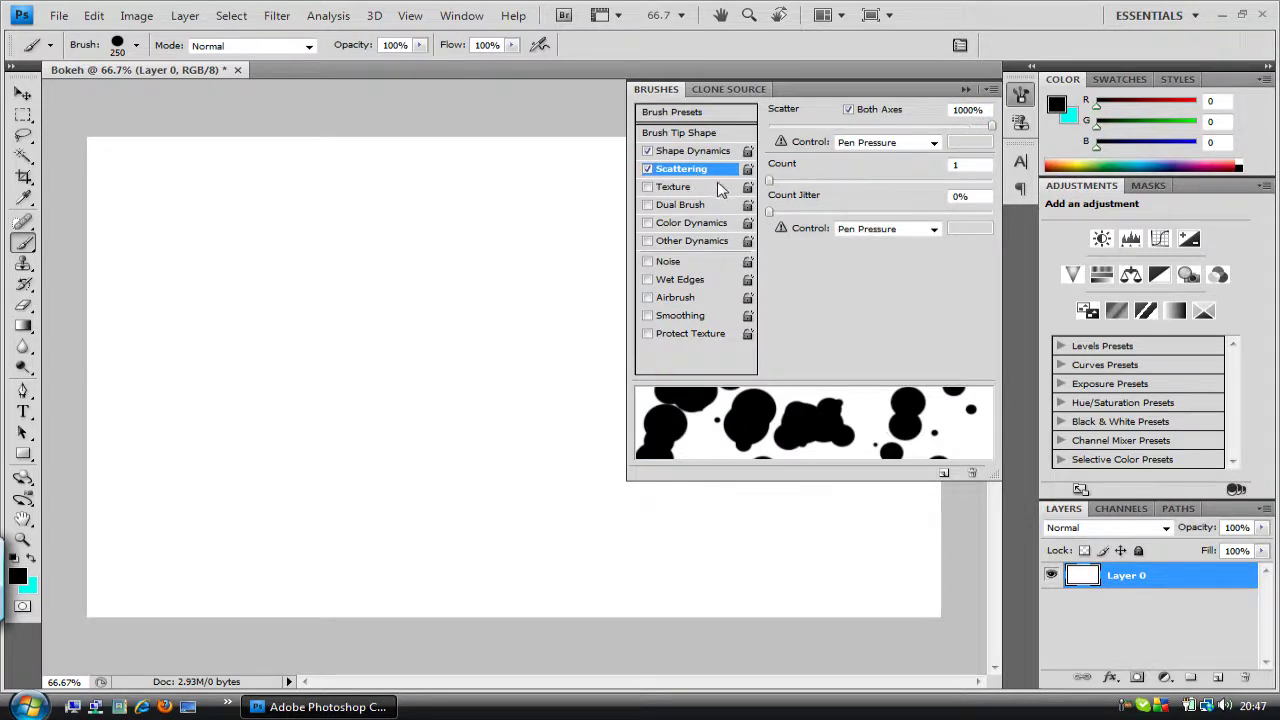
click(696, 241)
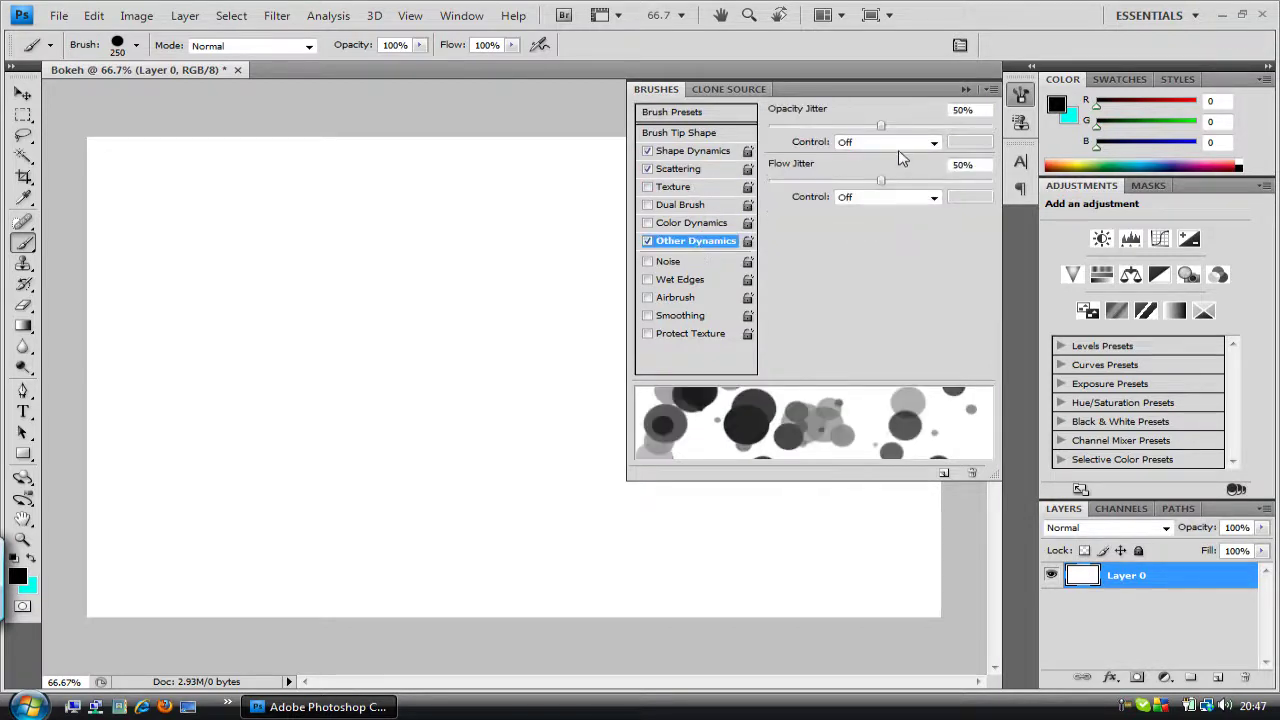
click(720, 152)
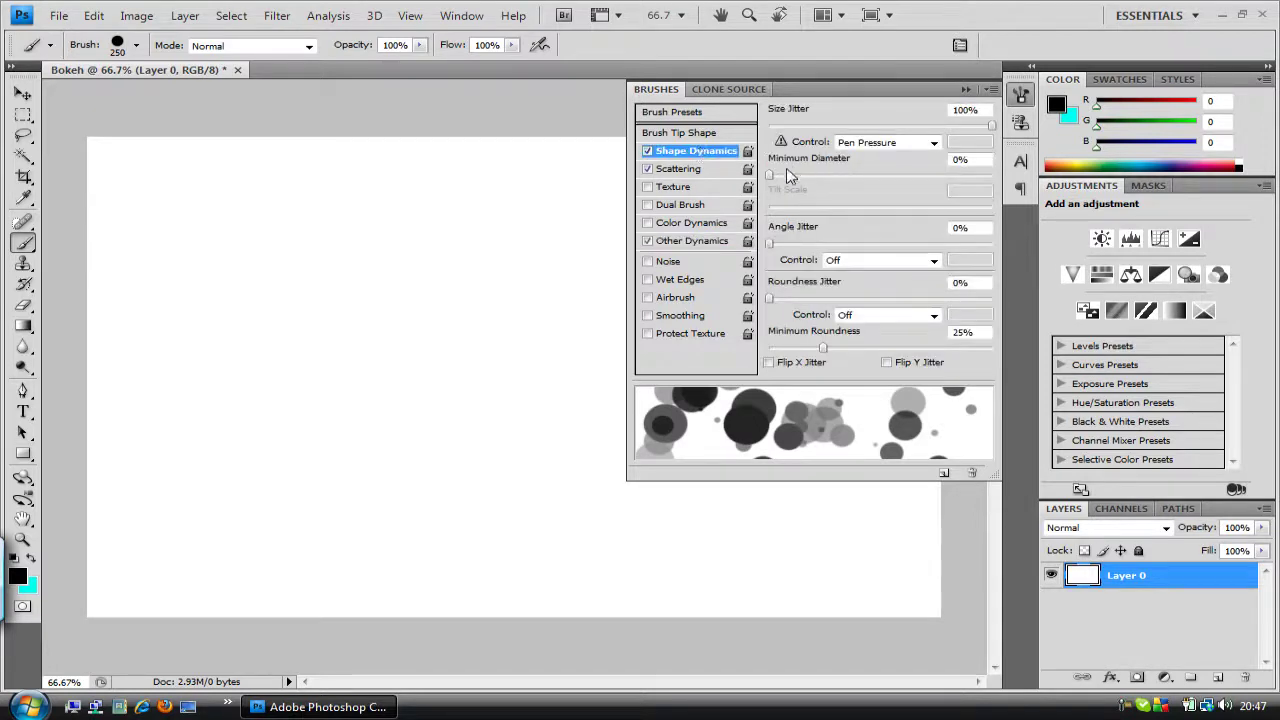
mouse_move(771, 177)
mouse_down()
mouse_move(940, 194)
mouse_move(910, 192)
mouse_move(1068, 178)
mouse_up()
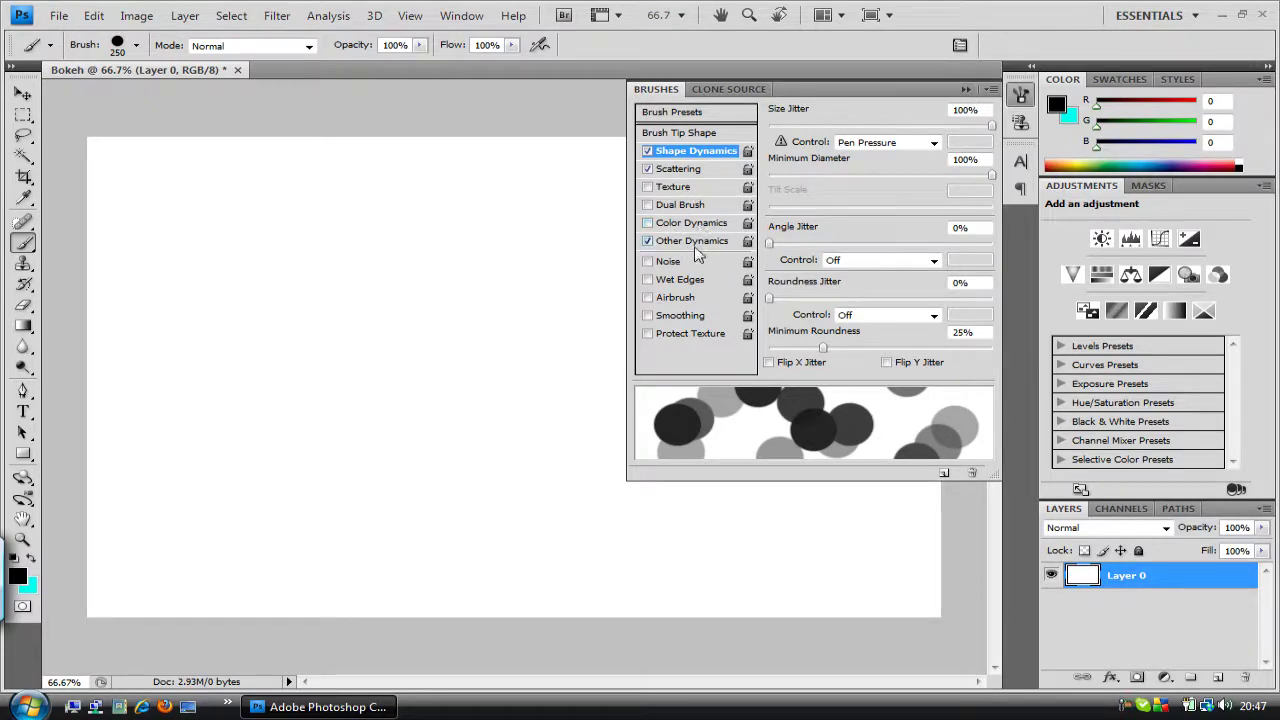
click(964, 90)
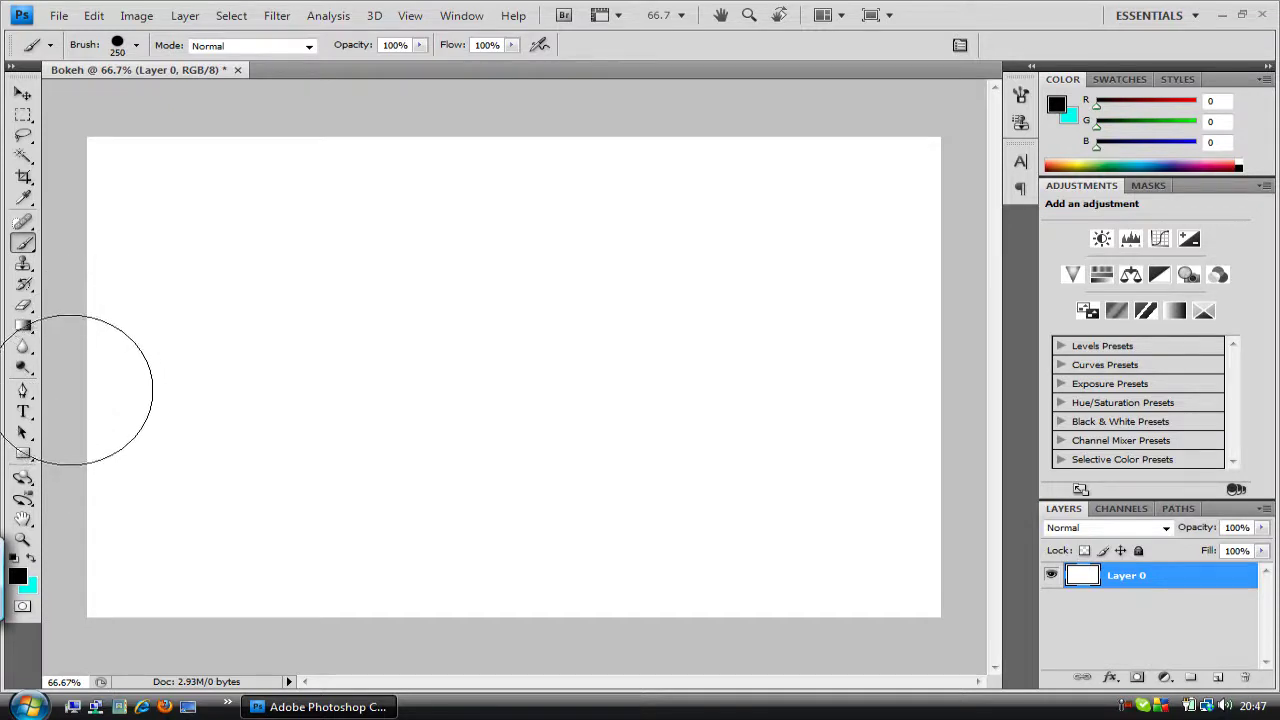
Paint trial strokes of scattered grey bokeh circles across the canvas.
mouse_move(84, 390)
mouse_down()
mouse_move(402, 333)
mouse_move(973, 343)
mouse_move(1013, 349)
mouse_up()
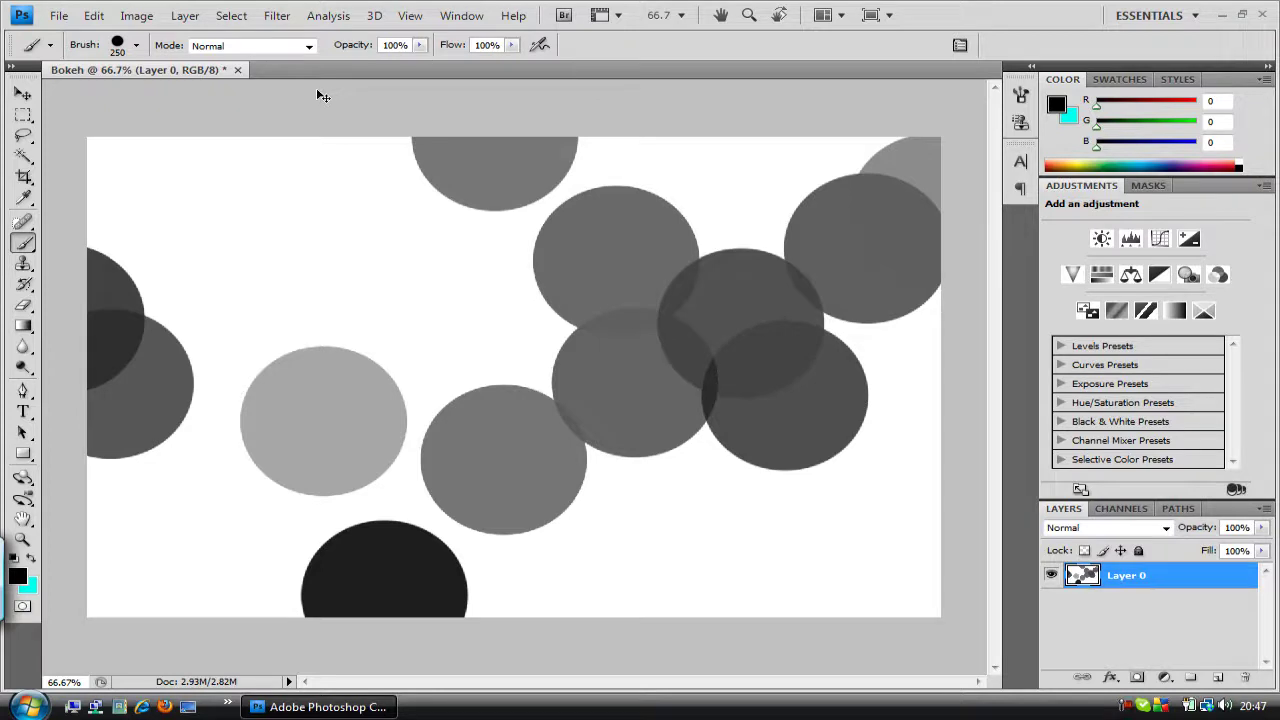
key(ctrl+z)
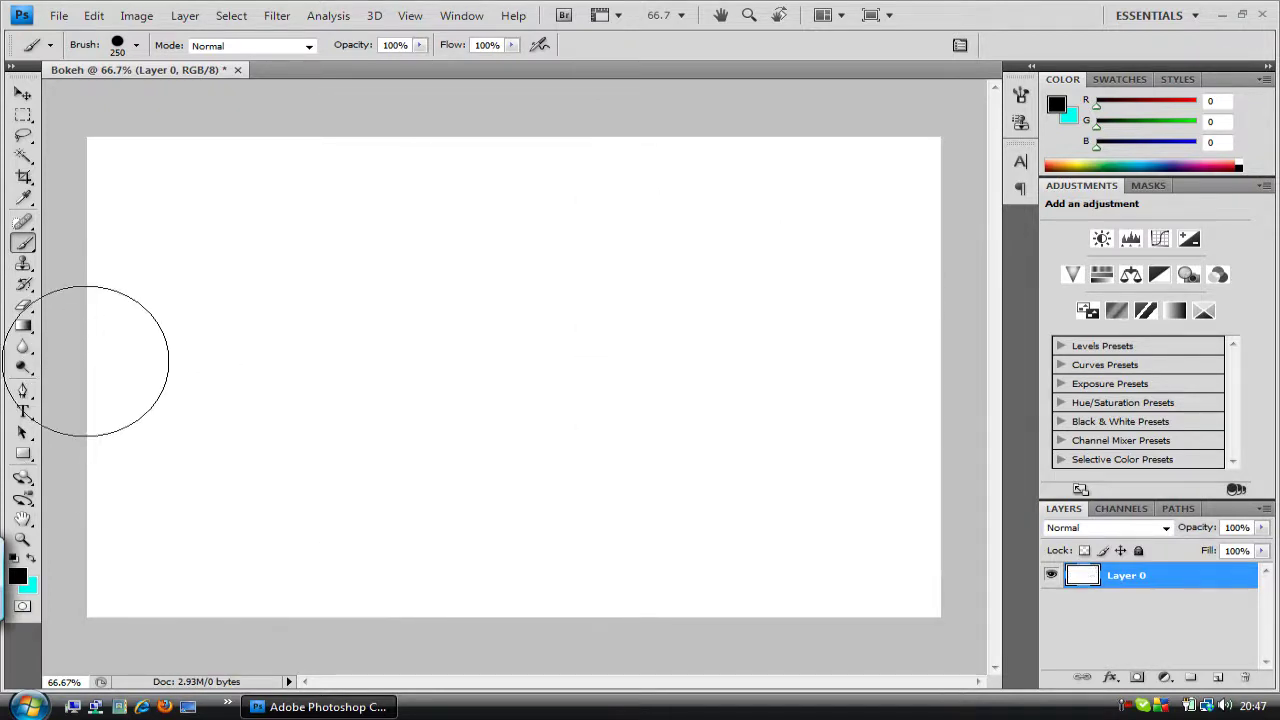
mouse_move(91, 367)
mouse_down()
mouse_move(374, 384)
mouse_move(766, 368)
mouse_move(969, 390)
mouse_move(579, 213)
mouse_move(266, 156)
mouse_move(200, 123)
mouse_move(611, 70)
mouse_move(849, 240)
mouse_move(854, 364)
mouse_move(435, 595)
mouse_move(459, 688)
mouse_move(559, 569)
mouse_move(680, 614)
mouse_up()
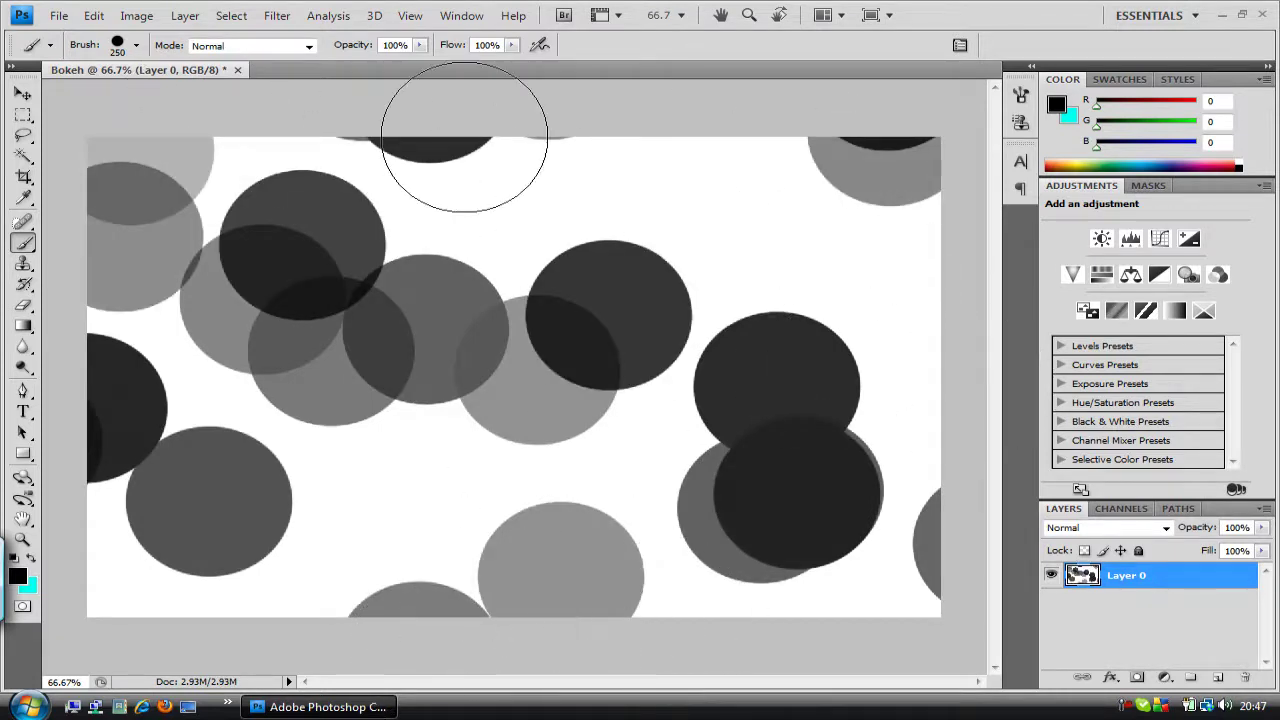
click(290, 20)
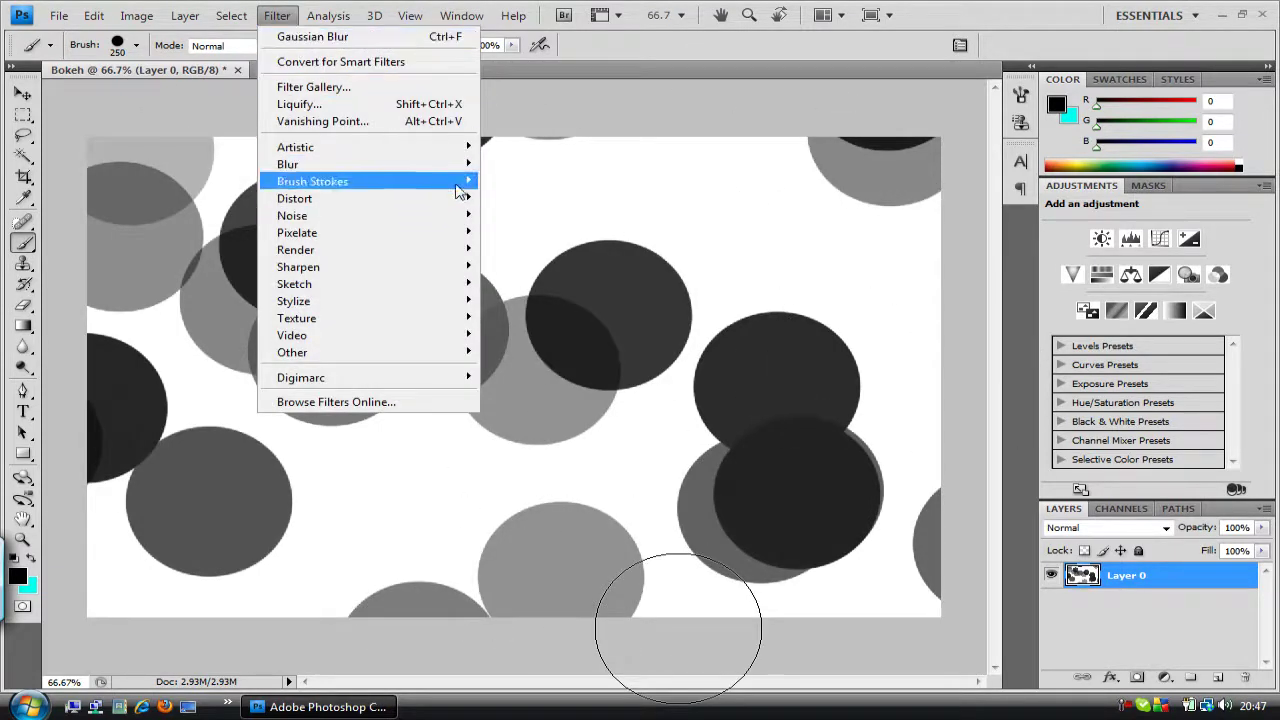
click(1022, 432)
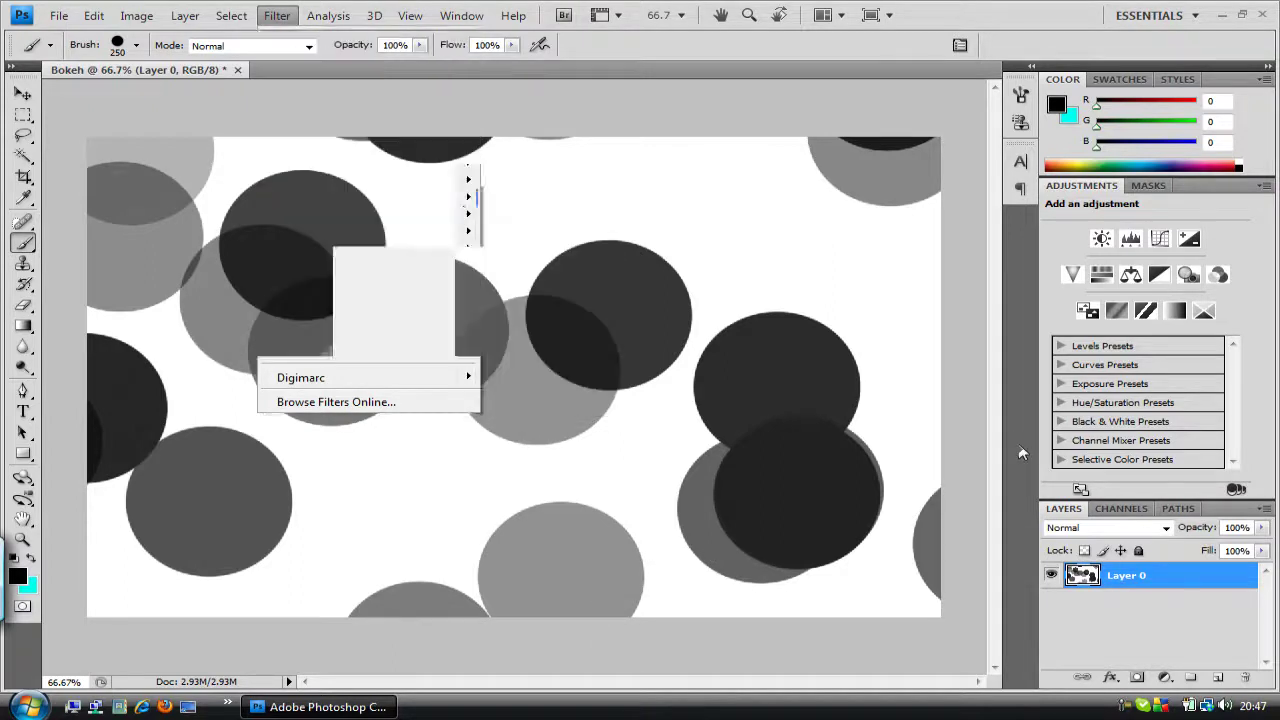
Undo the circles back to a blank canvas and convert the Background into Layer 0.
key(ctrl+z)
key(ctrl+alt+z)
key(ctrl+alt+z)
key(ctrl+alt+z)
key(ctrl+alt+z)
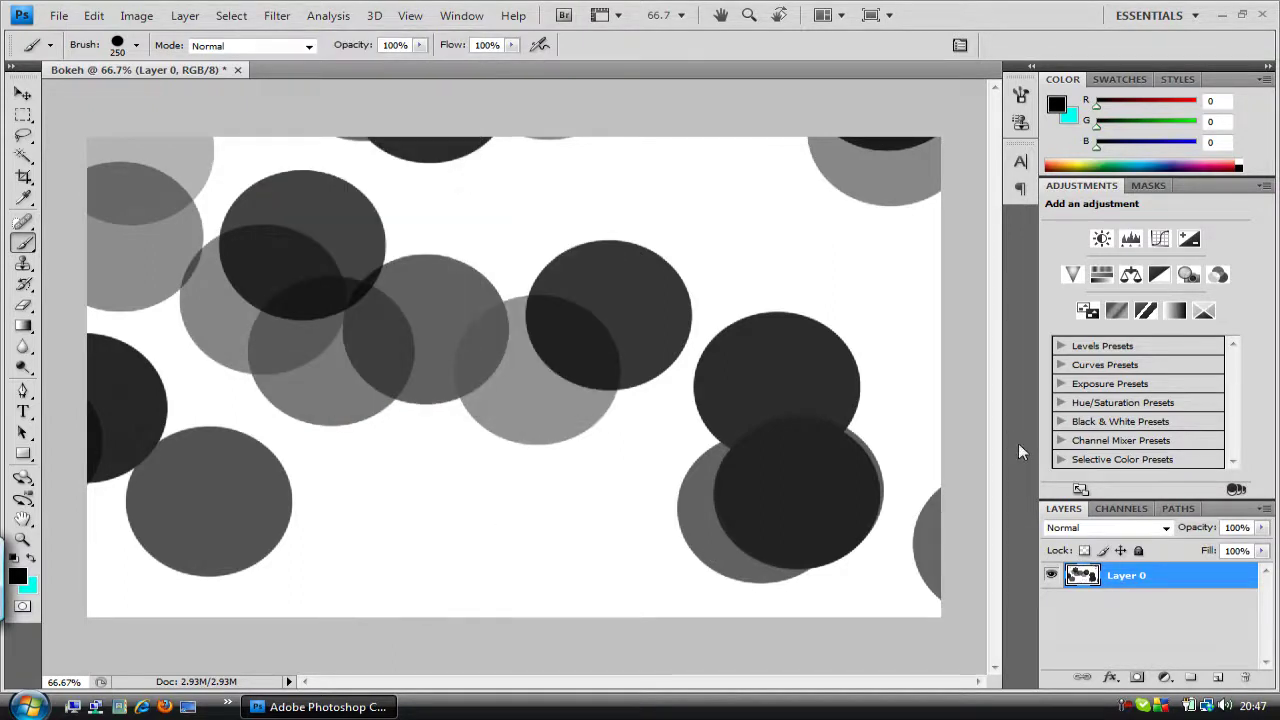
key(ctrl+alt+z)
key(ctrl+alt+z)
key(ctrl+alt+z)
key(ctrl+alt+z)
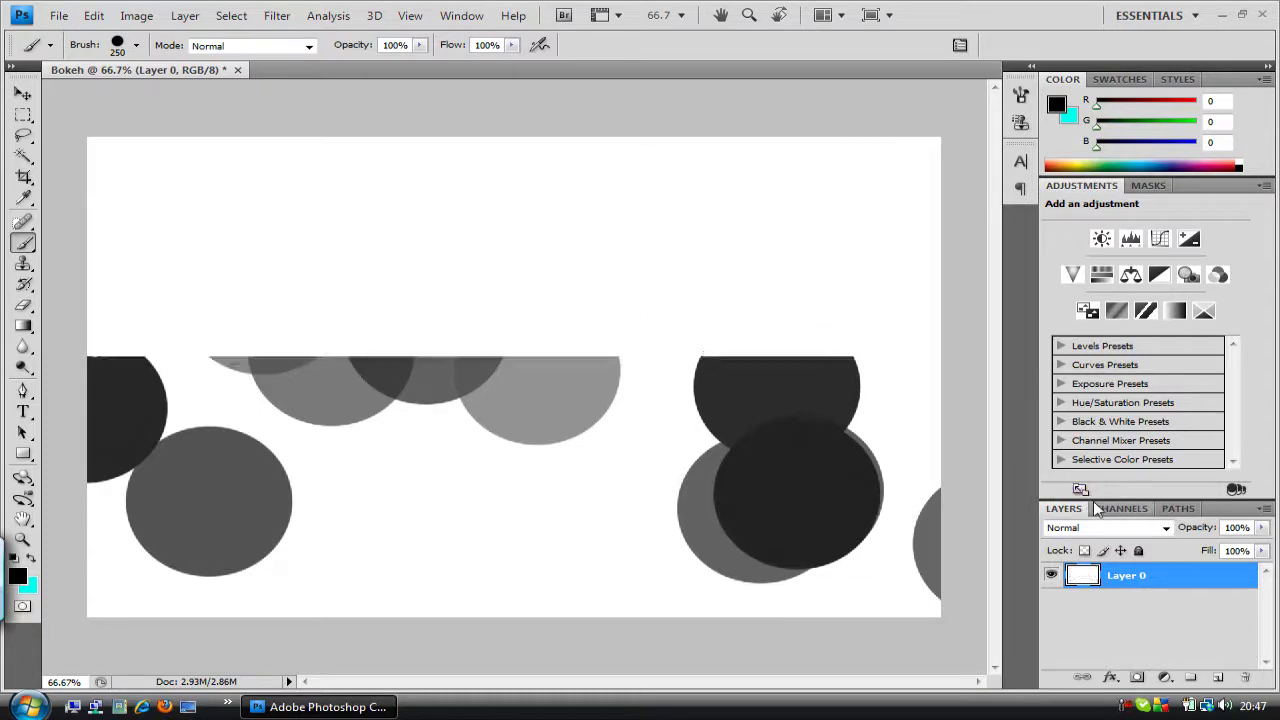
double_click(1180, 585)
key(Return)
Add Layer 1 and stamp four grey circles across the canvas.
click(1219, 677)
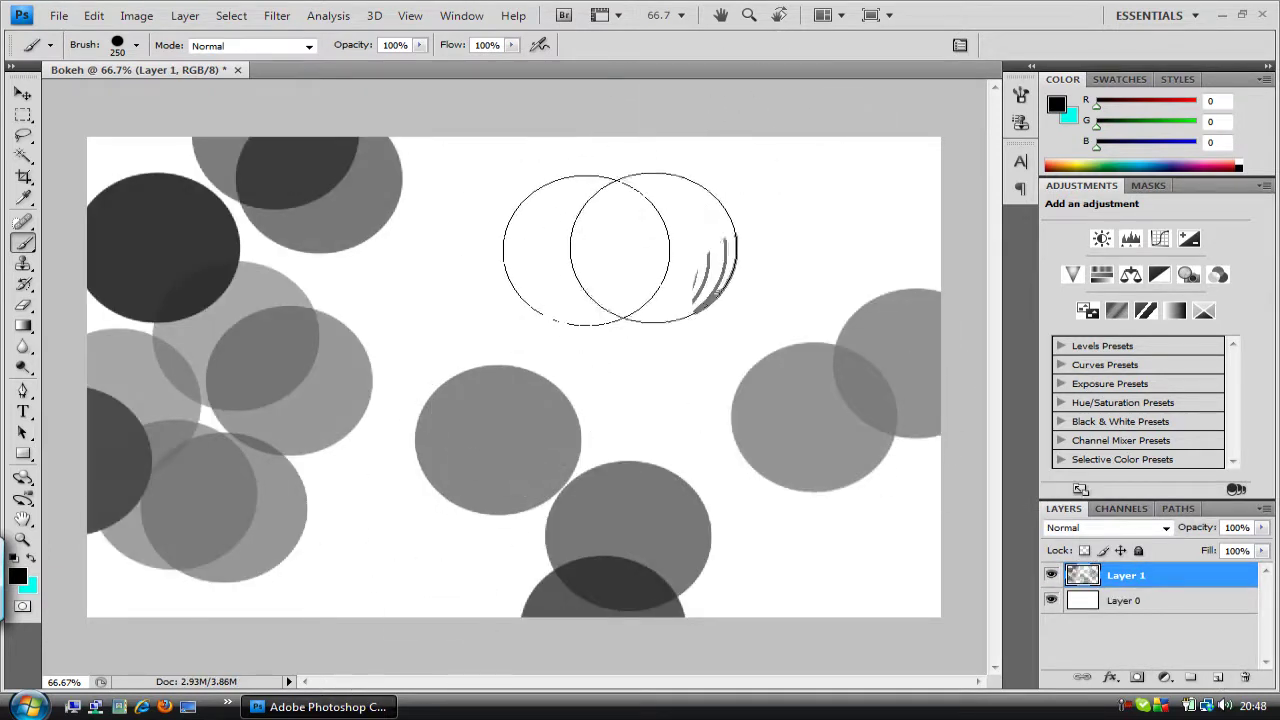
click(541, 255)
click(162, 545)
click(470, 62)
click(775, 297)
Soften the circles with a 50-pixel Gaussian Blur and add an empty Layer 2.
click(277, 15)
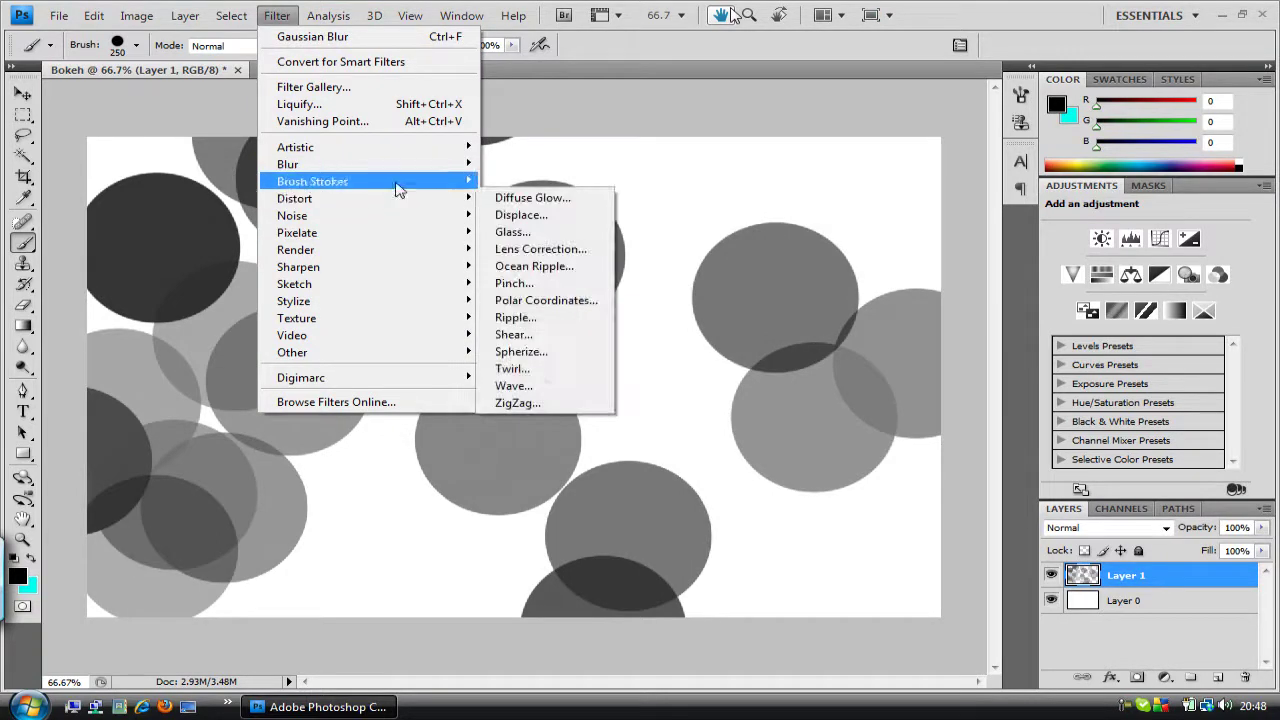
mouse_move(420, 170)
click(536, 232)
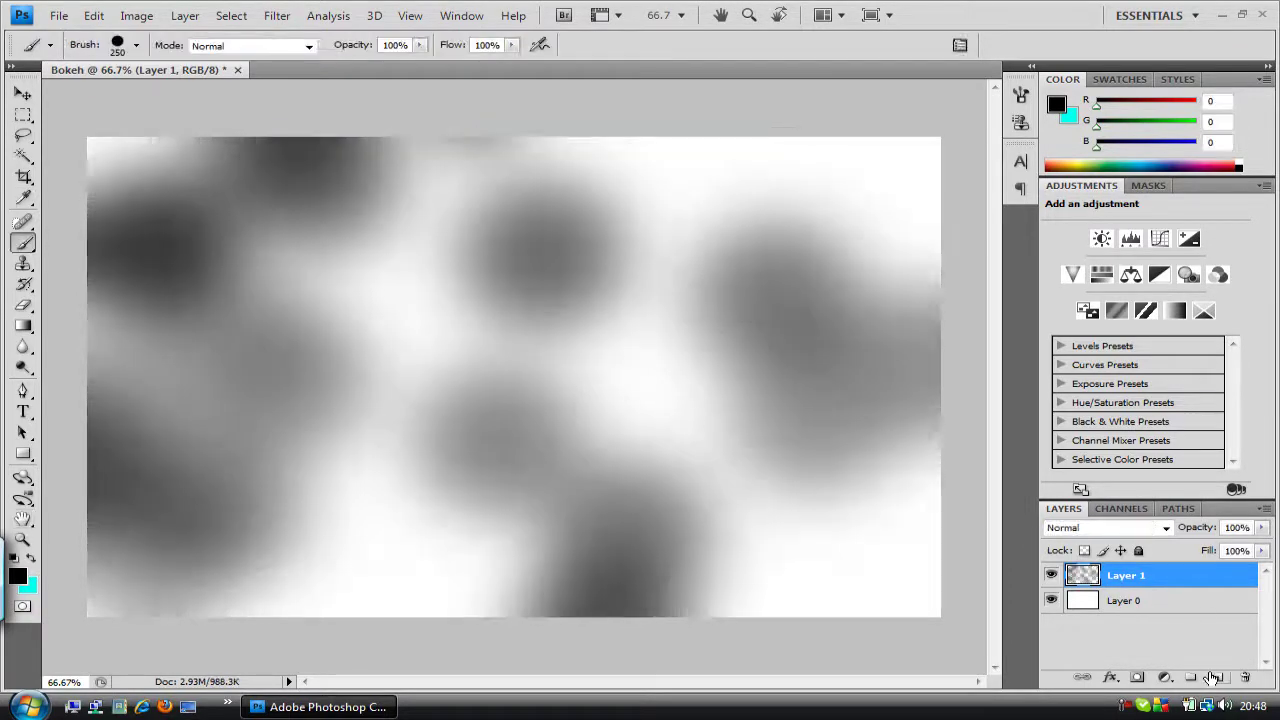
click(1214, 678)
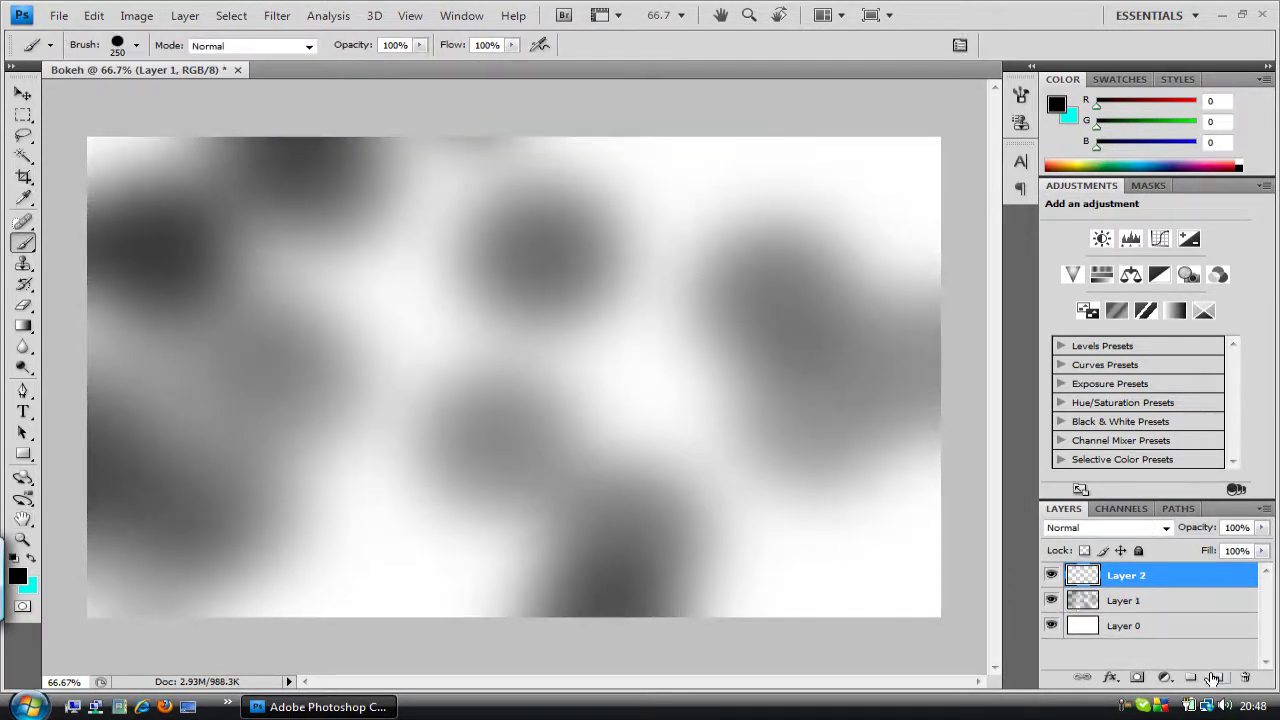
Set the brush Master Diameter to 200 px.
click(136, 46)
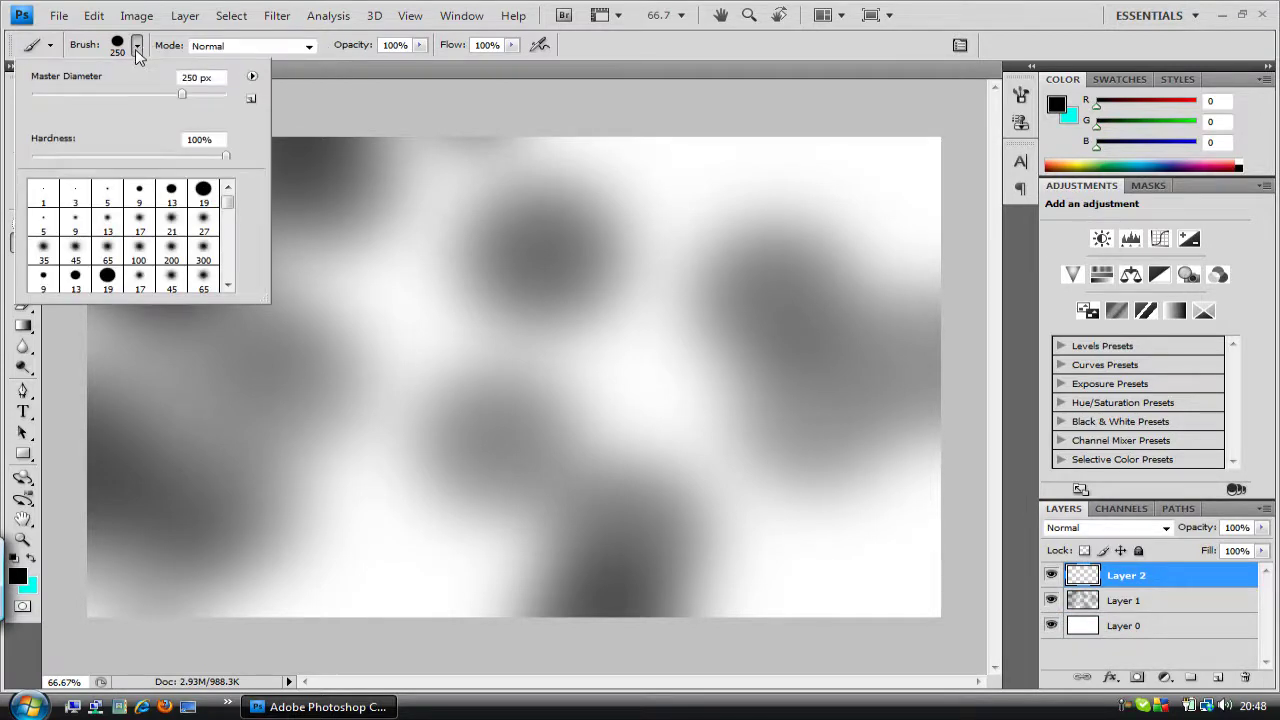
click(200, 77)
text(200)
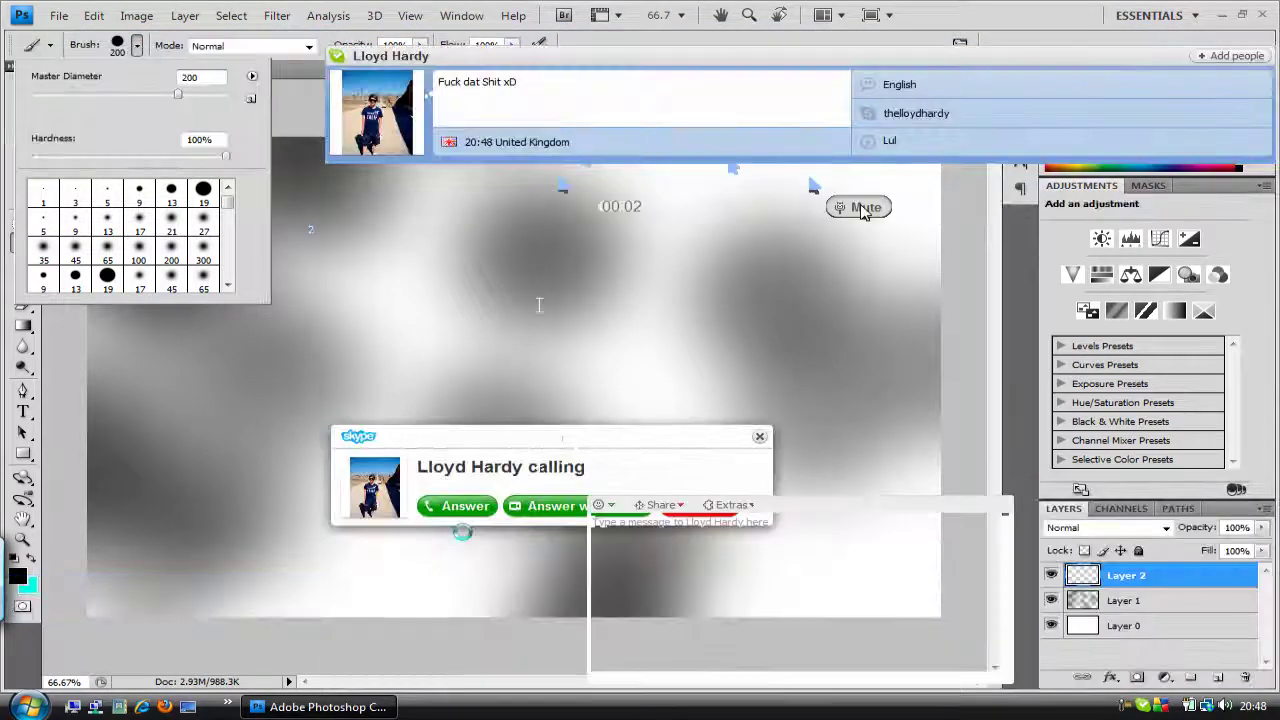
Mute an incoming call and send the chat message '2 secs doing tut'.
click(863, 208)
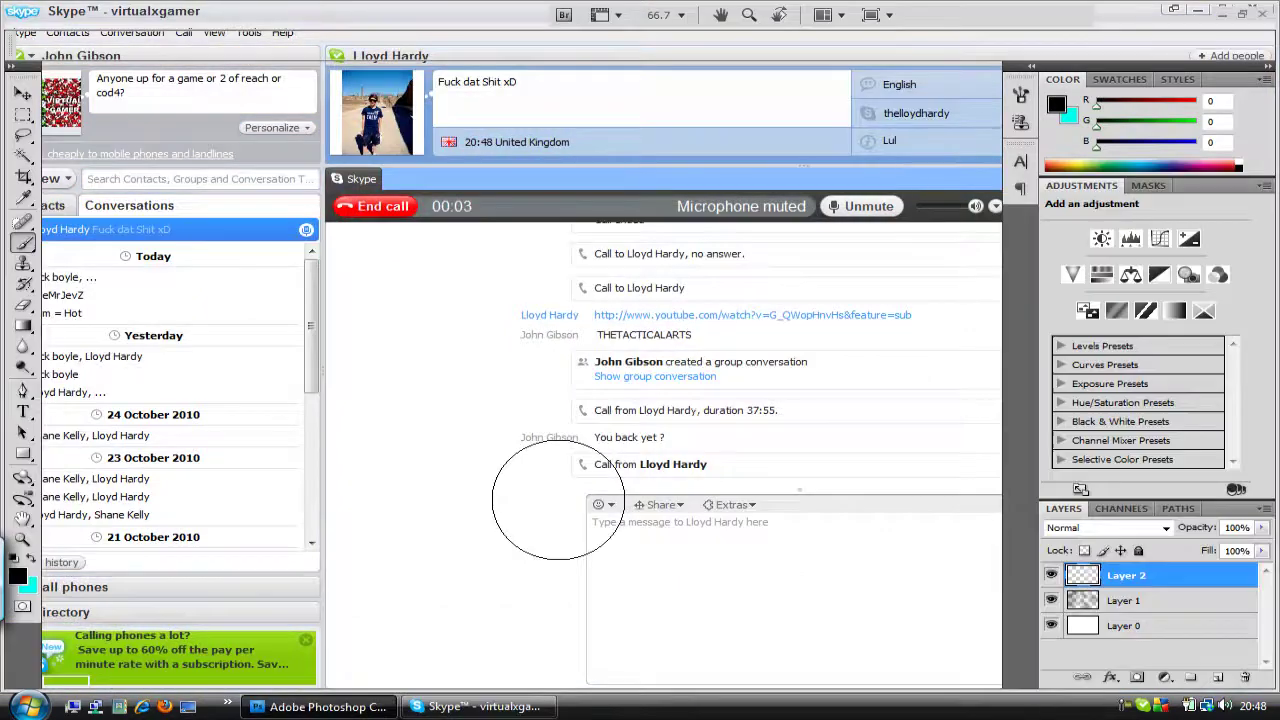
drag(975, 206, 913, 206)
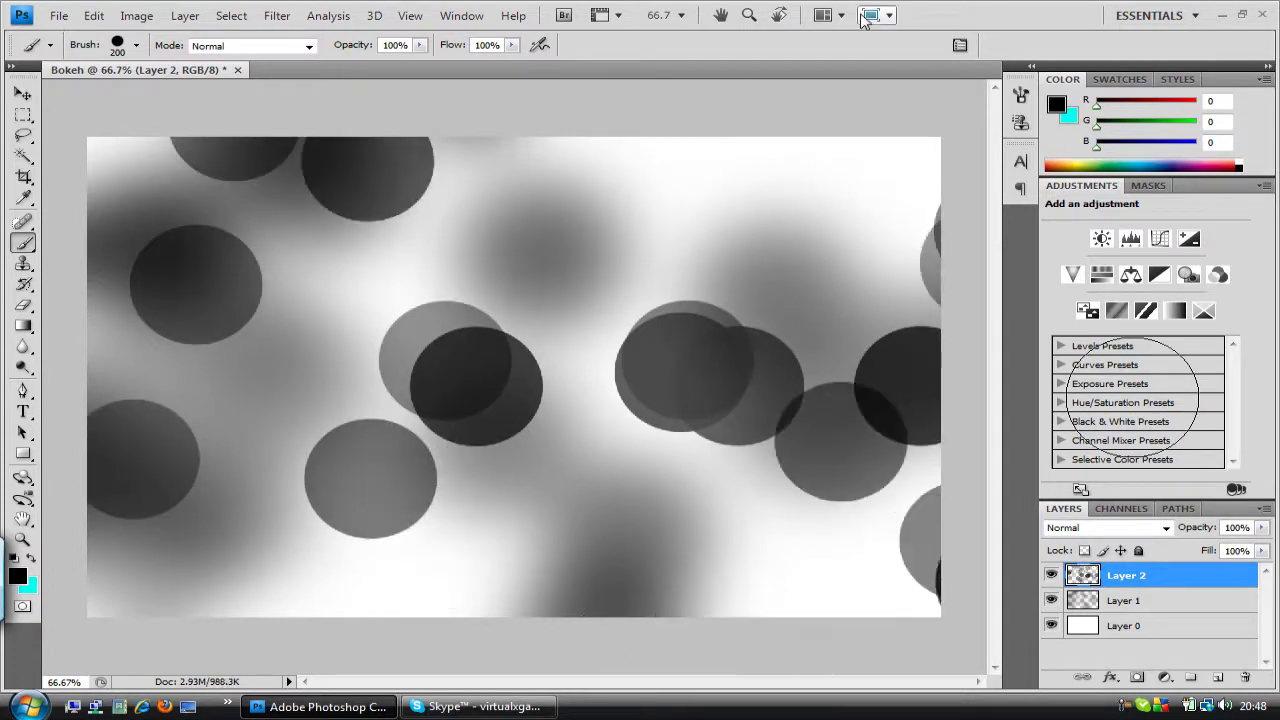
click(868, 15)
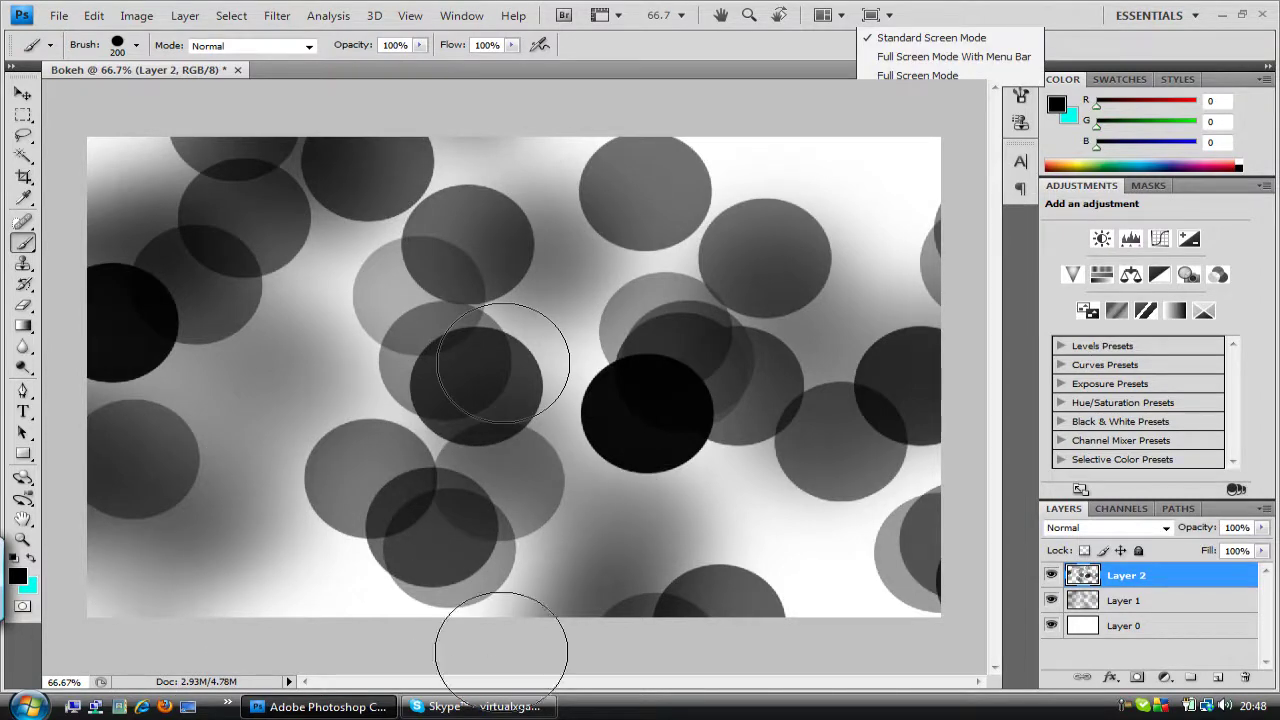
click(500, 706)
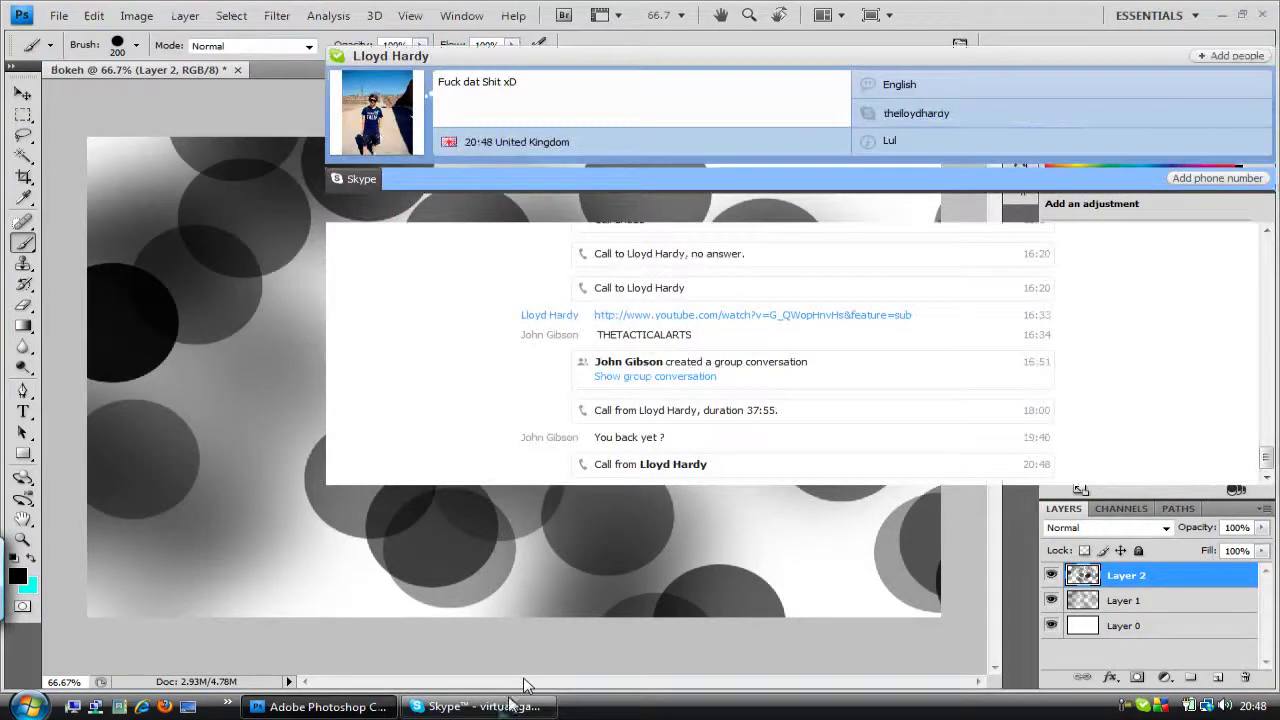
text(2 secs )
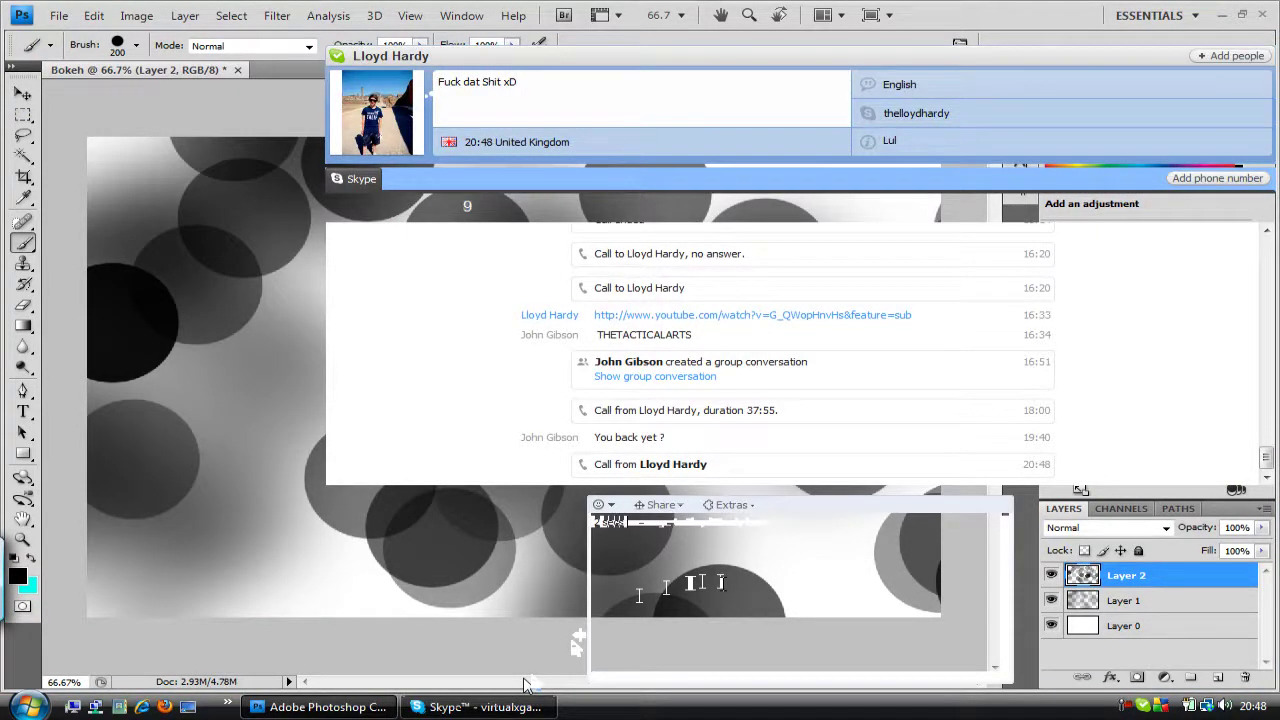
text(doing tut)
key(Return)
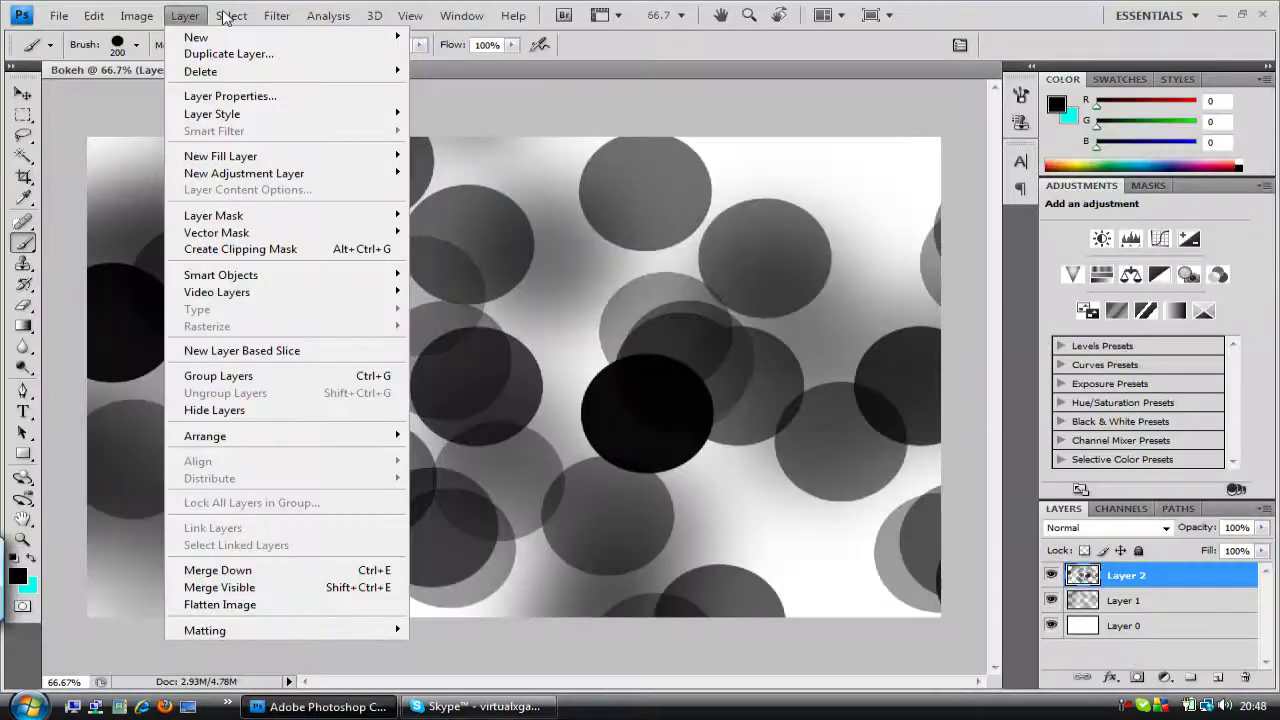
Blur Layer 2's circles with a 30-pixel Gaussian Blur and add empty Layer 3 above.
mouse_move(277, 15)
mouse_move(300, 164)
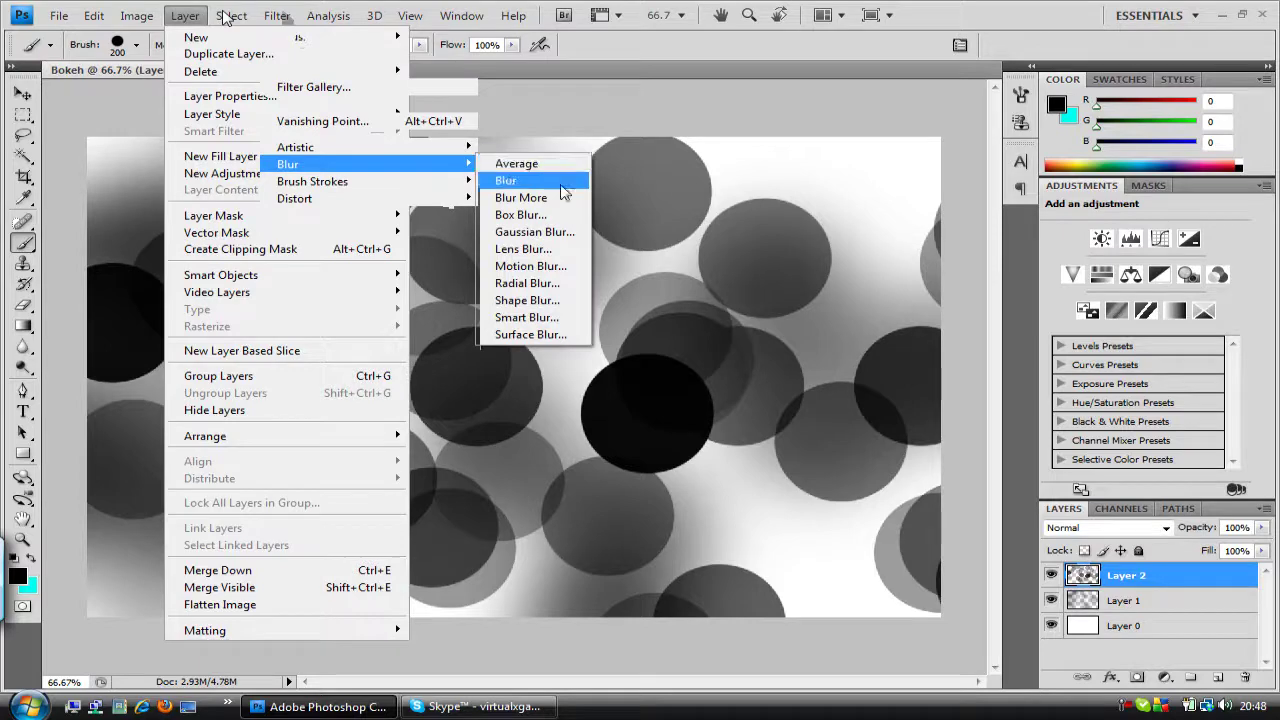
click(567, 233)
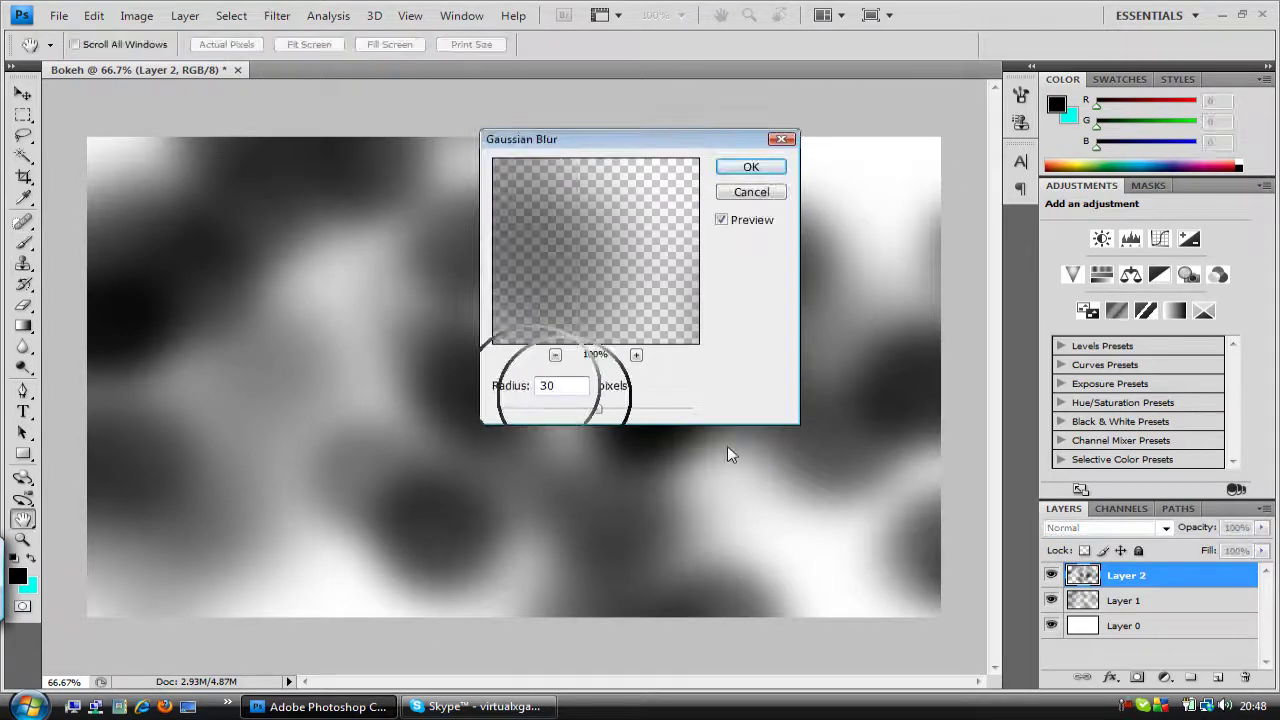
click(1218, 677)
Switch back to the Brush and set its Master Diameter to 100 px.
key(b)
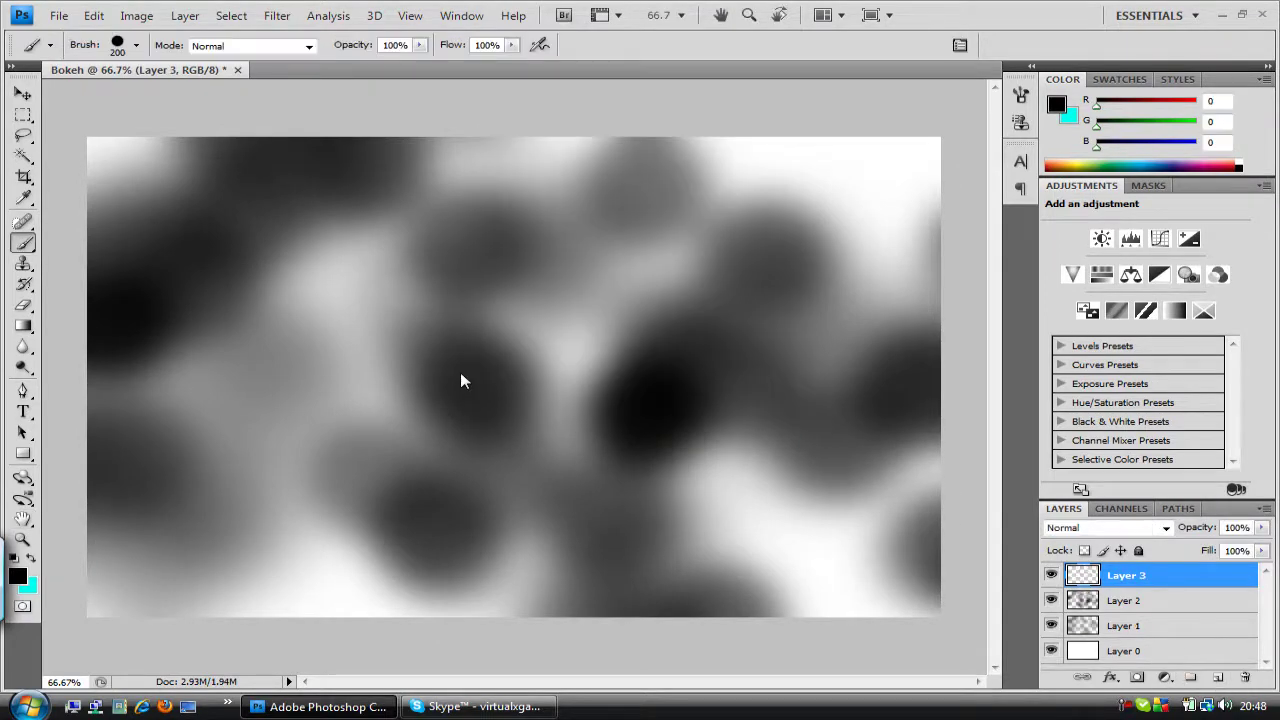
click(136, 45)
double_click(190, 77)
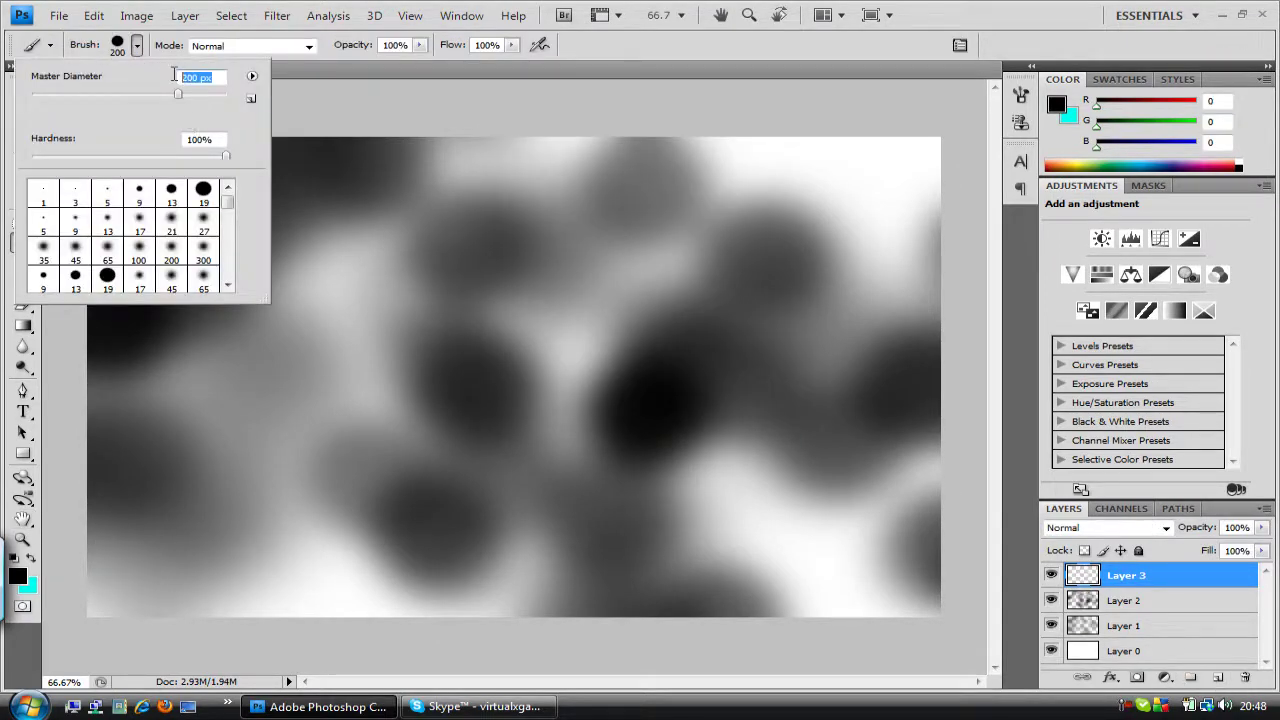
text(100)
key(Return)
Stamp many small 100 px circles across Layer 3, clustered around the centre.
click(771, 149)
click(746, 306)
click(934, 371)
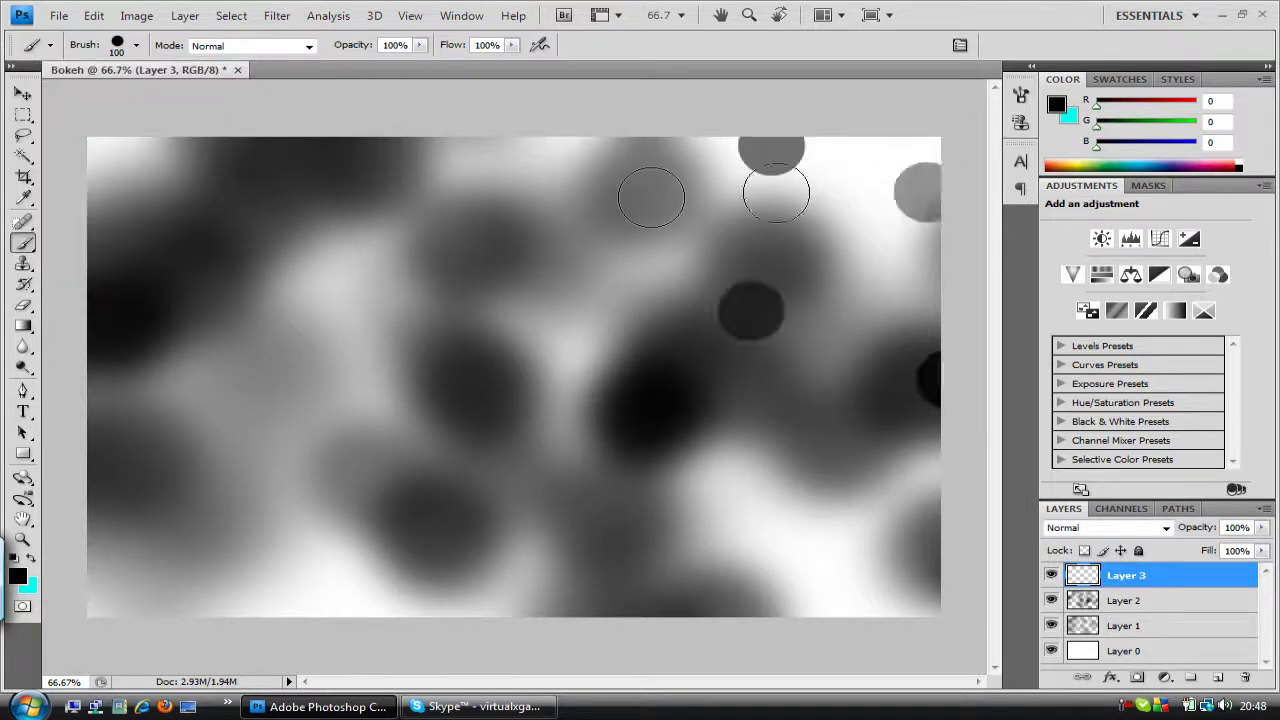
click(508, 243)
click(588, 257)
click(565, 347)
click(518, 500)
click(577, 337)
click(650, 305)
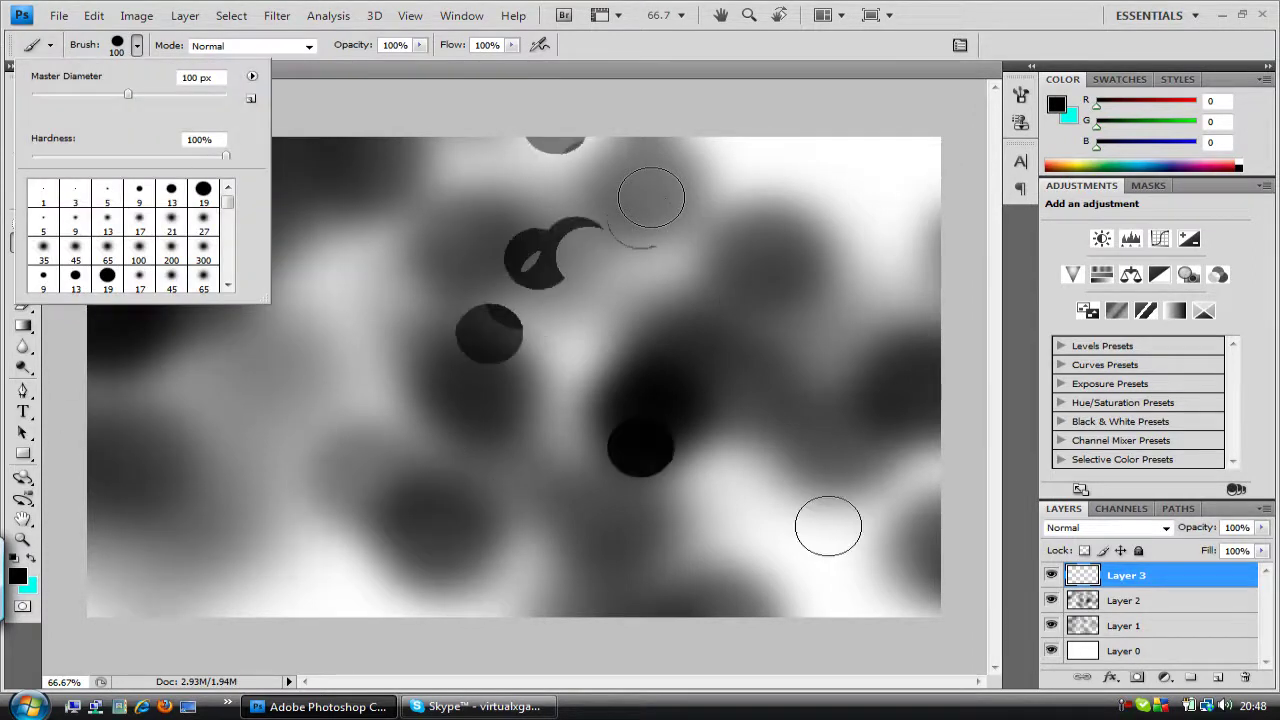
click(740, 222)
click(770, 250)
click(787, 325)
click(783, 365)
click(735, 420)
click(820, 465)
click(771, 541)
click(844, 557)
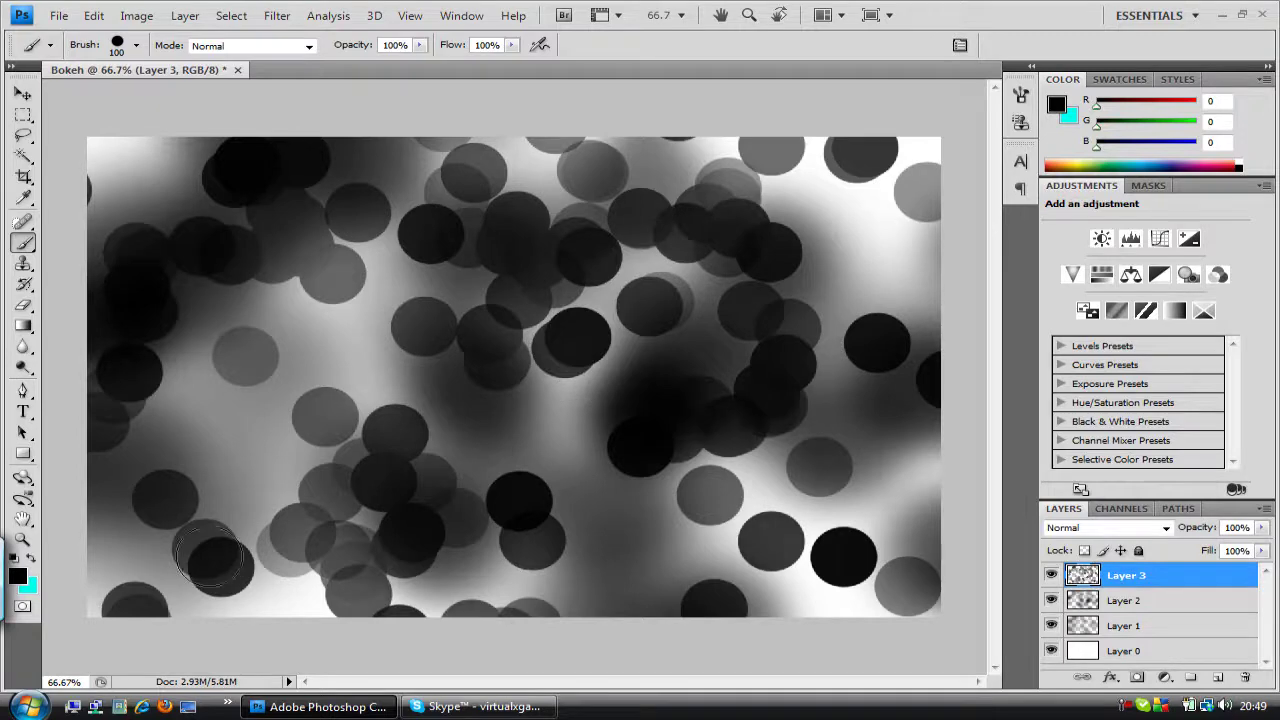
click(336, 379)
key(ctrl+alt+z)
key(ctrl+alt+z)
key(ctrl+alt+z)
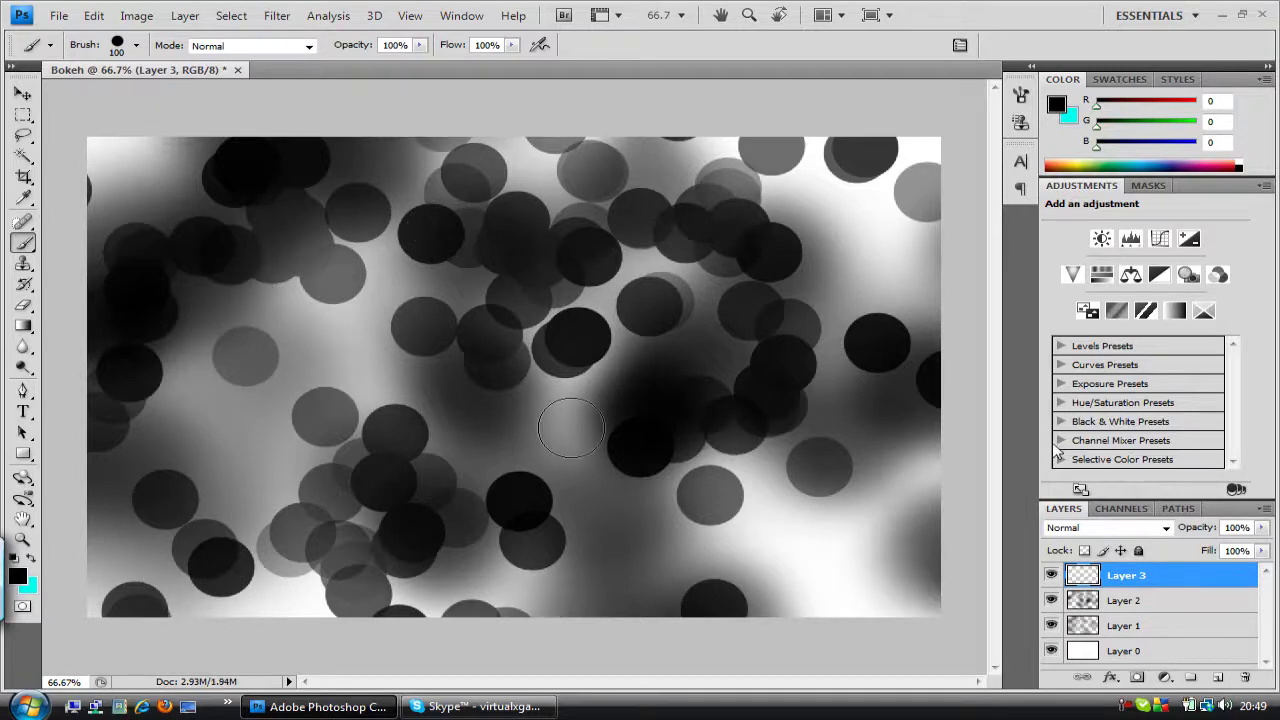
key(ctrl+shift+z)
key(ctrl+shift+z)
key(ctrl+shift+z)
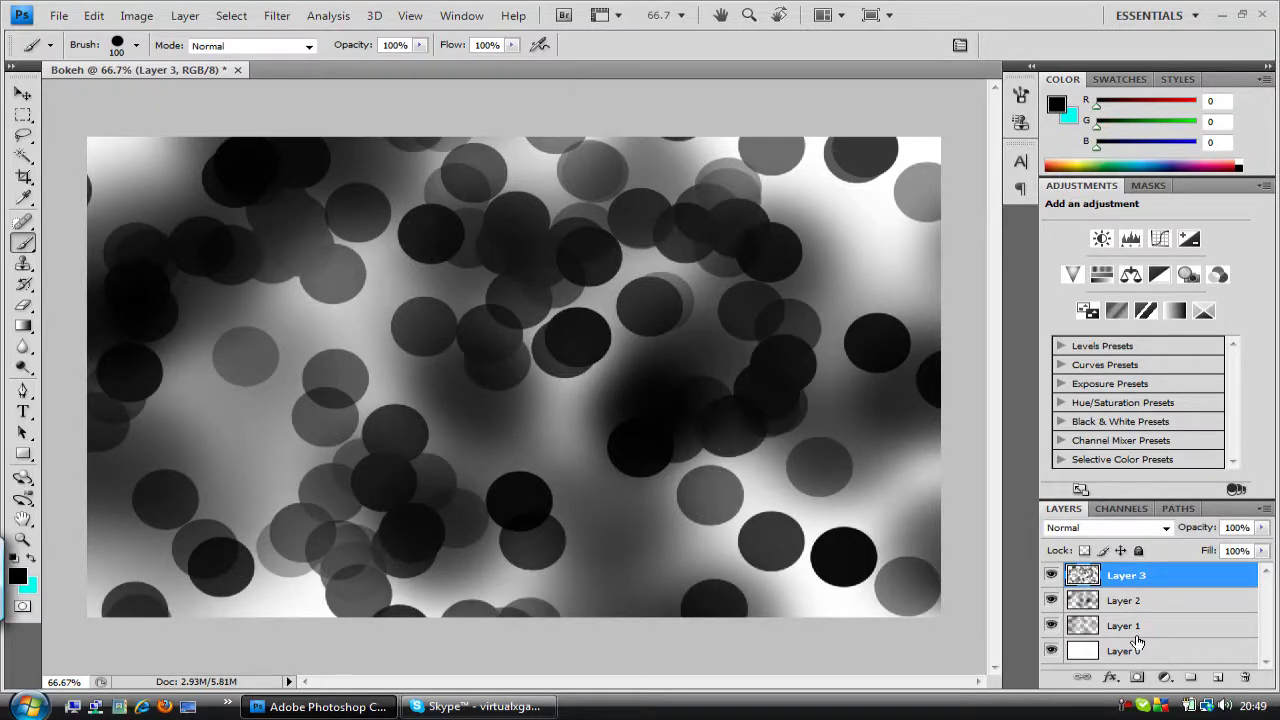
Add empty Layer 4 for the colour gradient and pick the Gradient tool's presets.
click(1218, 677)
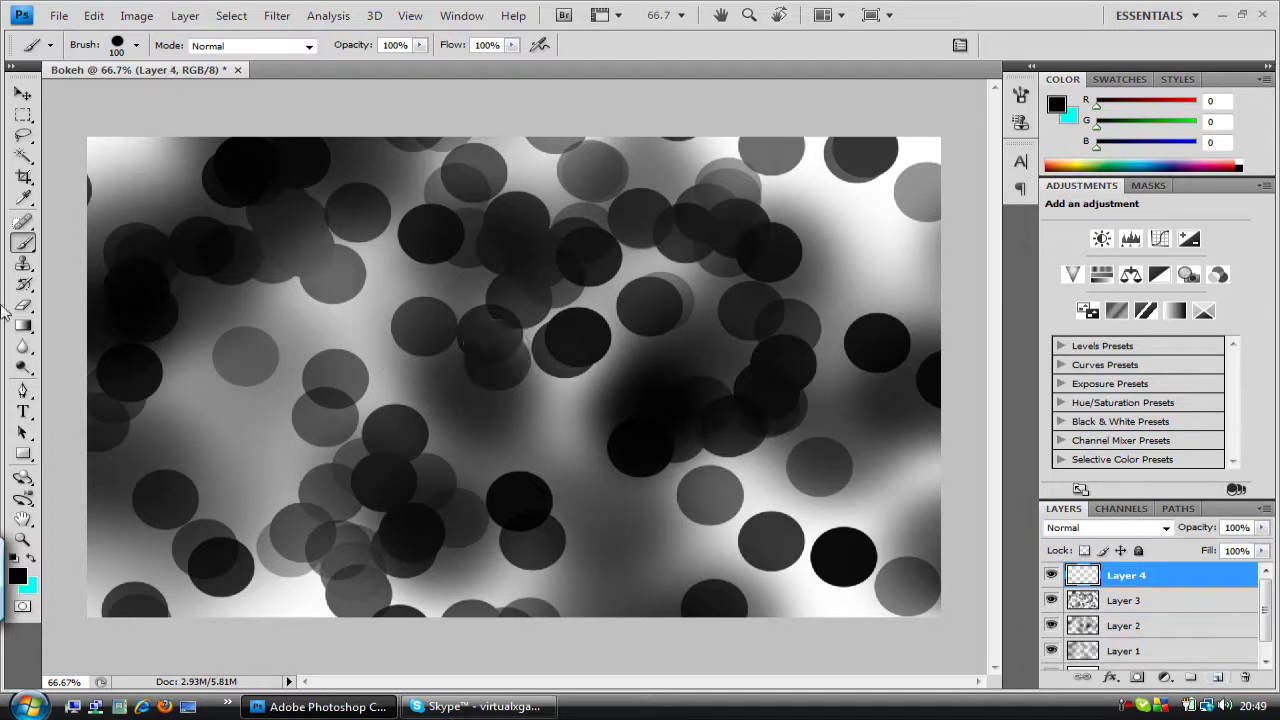
click(24, 327)
click(148, 45)
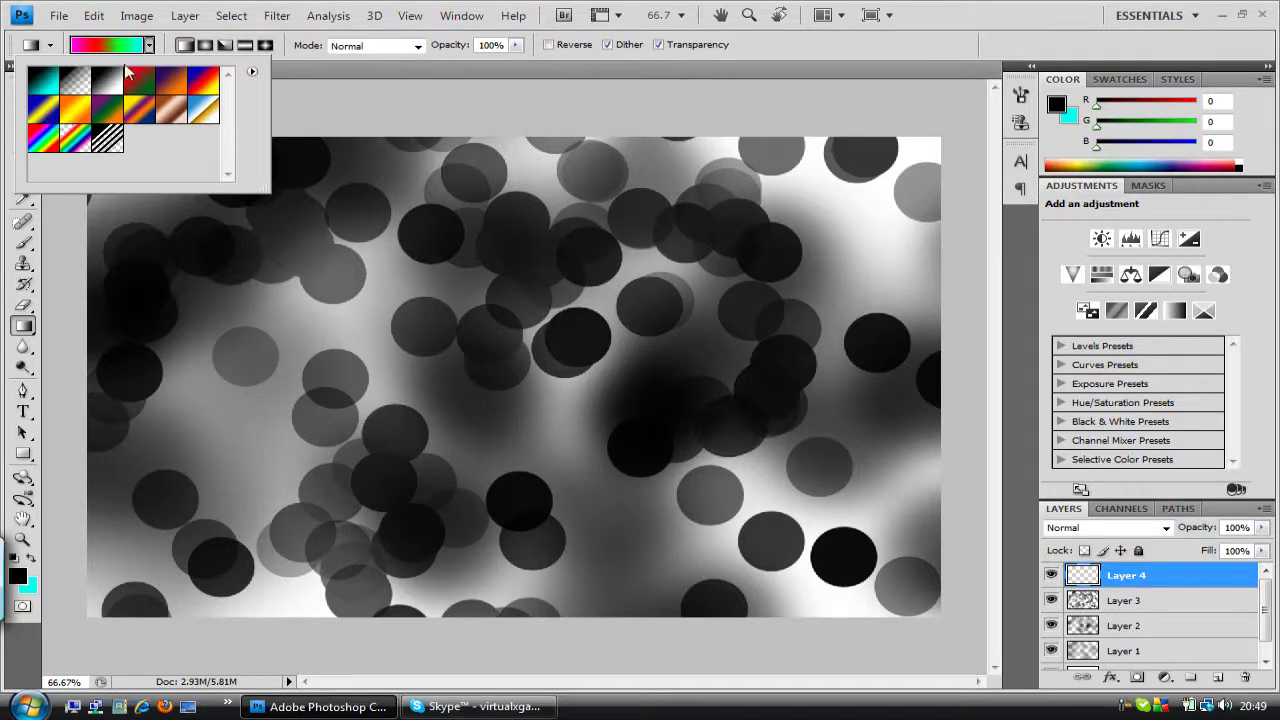
In the Gradient Editor, set the first colour stop to magenta at 0%.
click(97, 47)
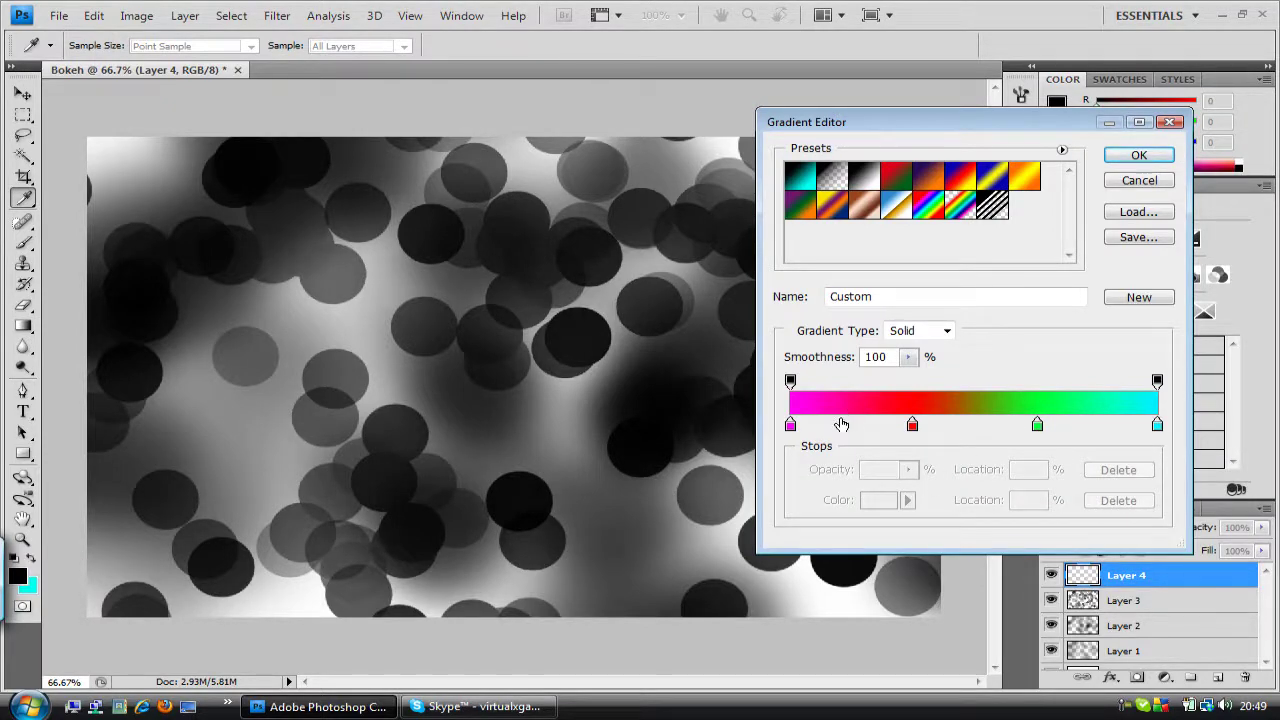
click(841, 424)
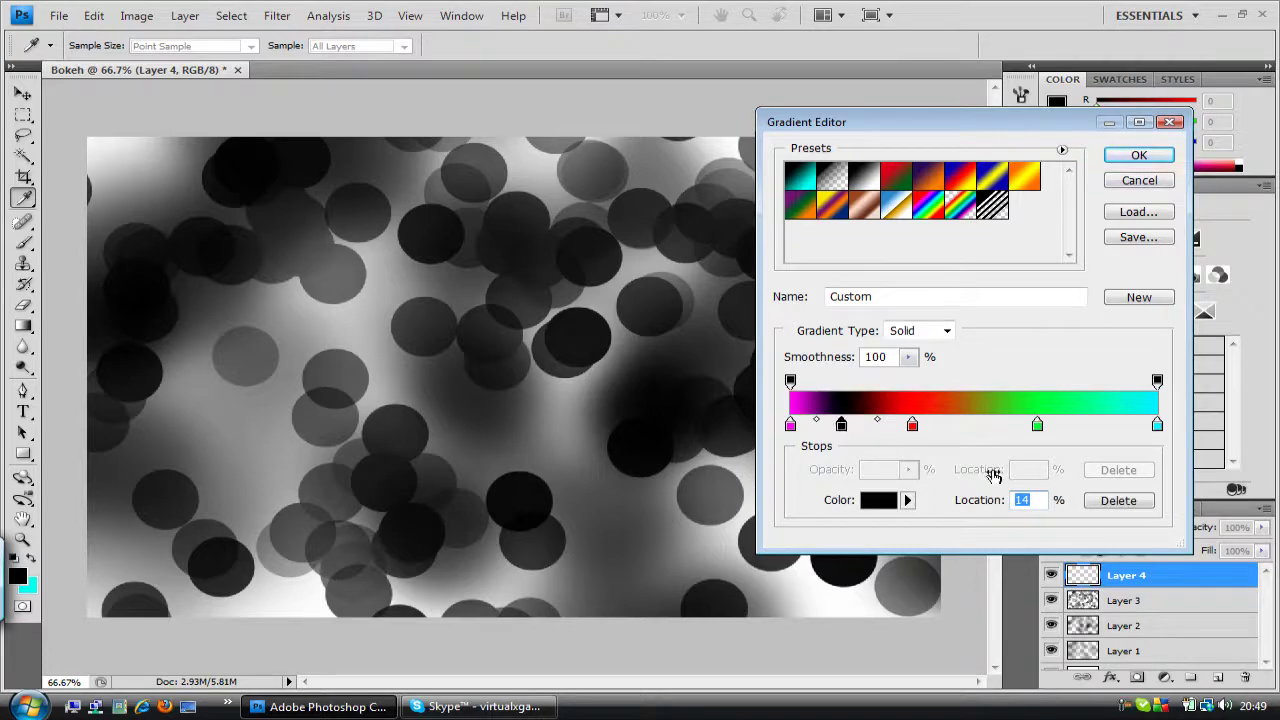
click(1102, 502)
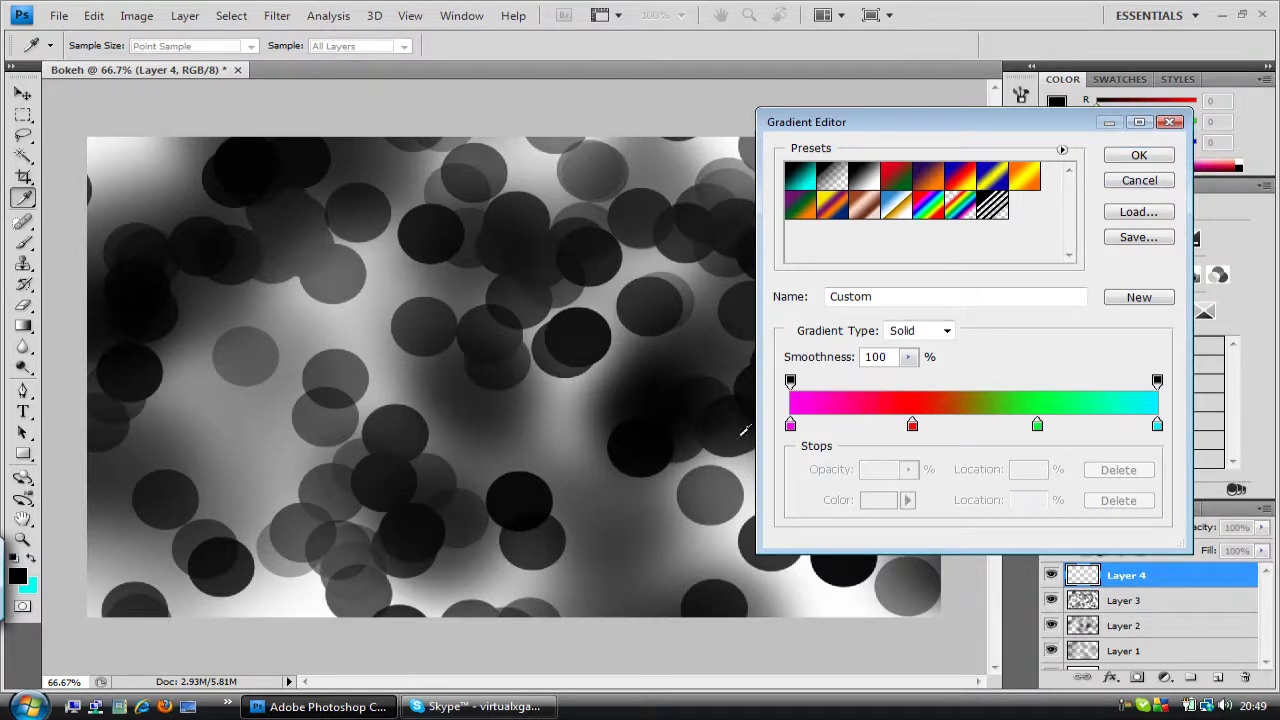
click(790, 426)
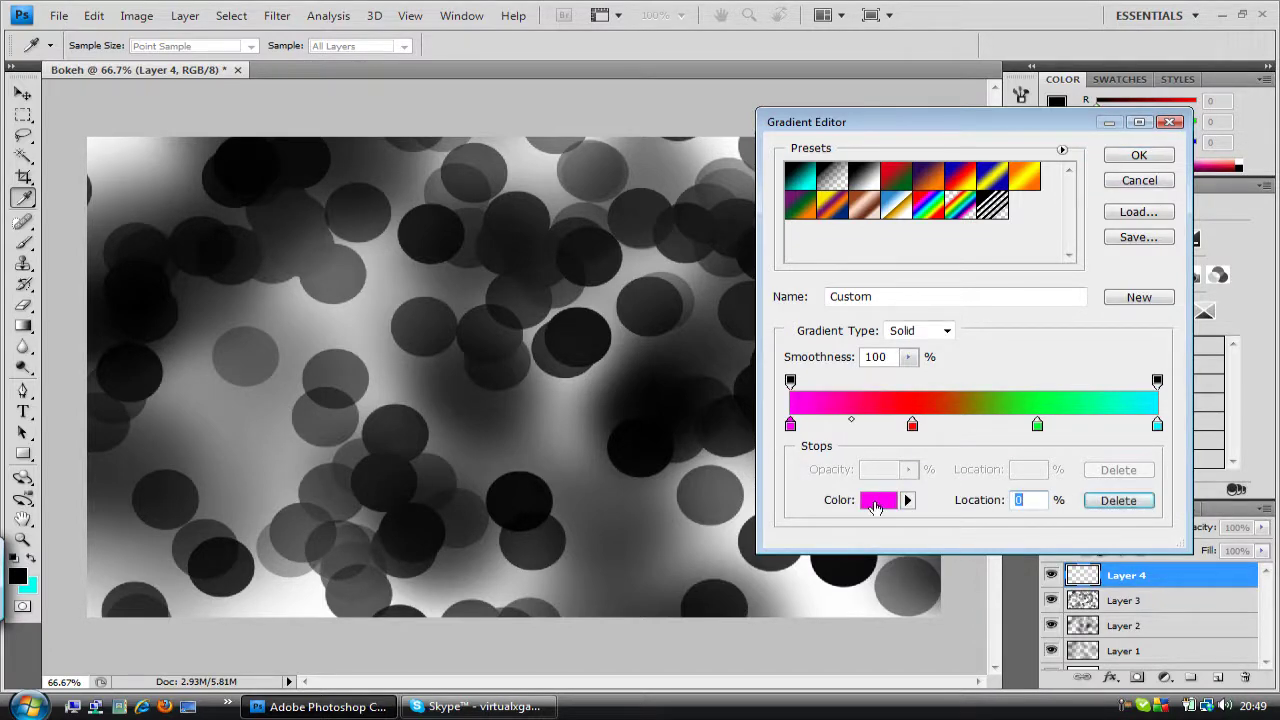
click(878, 501)
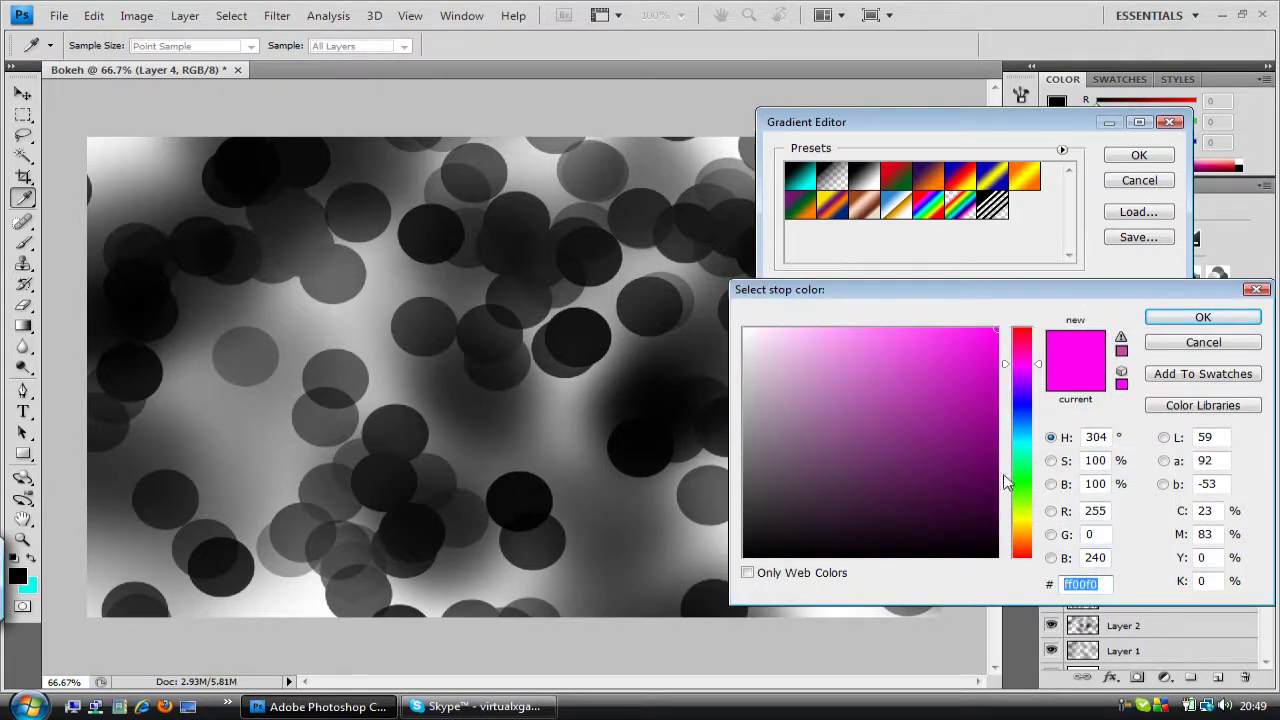
click(1224, 344)
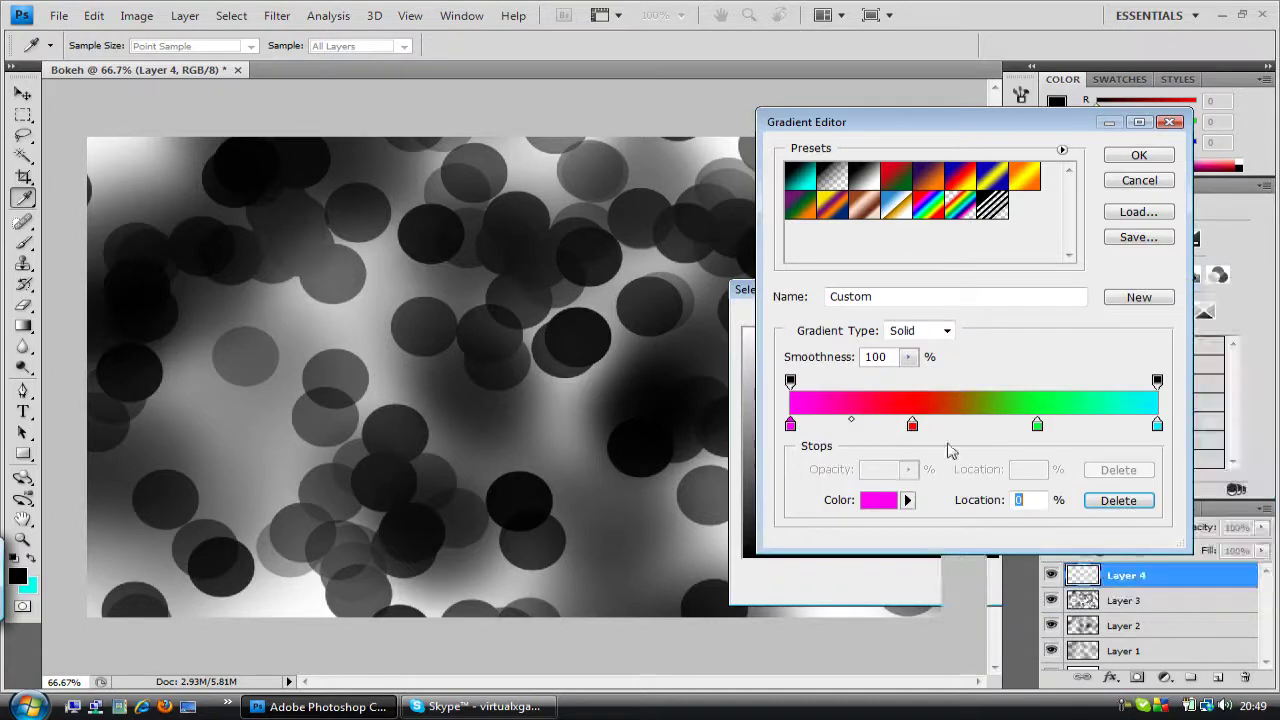
Keep red at 33%, green at 67%, cyan at 100%, and drag the gradient horizontally across Layer 4.
click(912, 425)
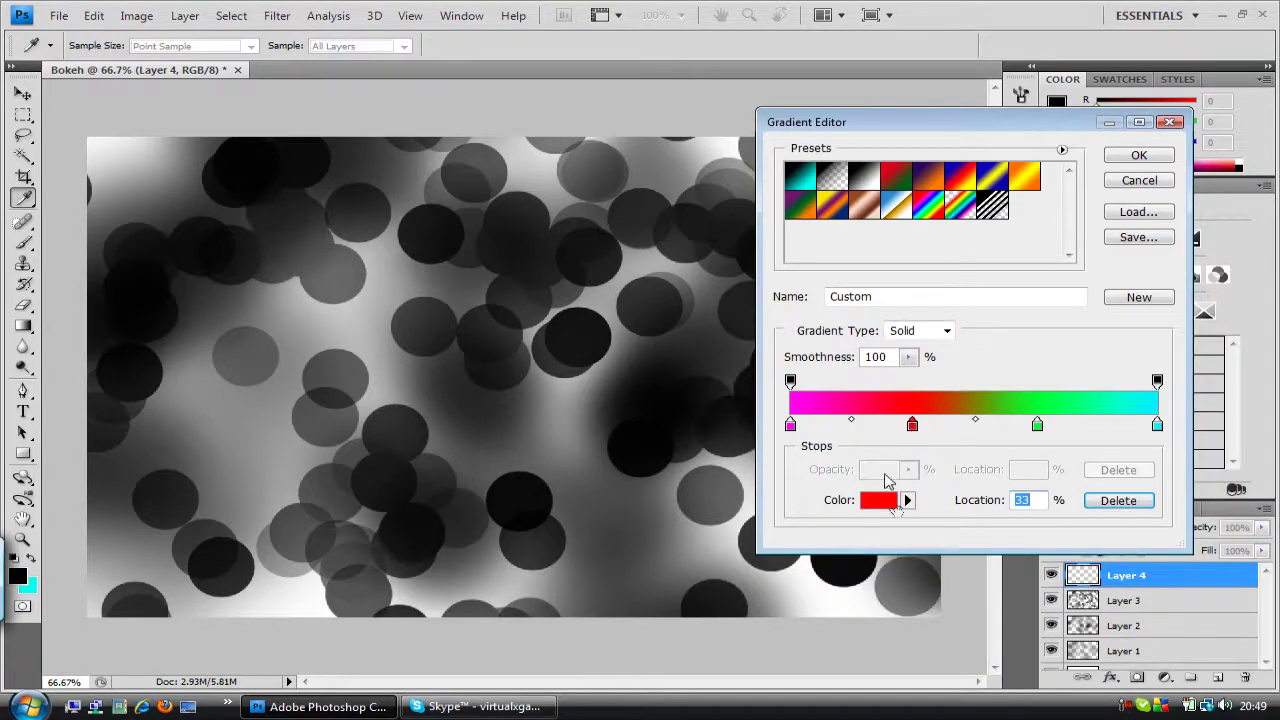
click(880, 502)
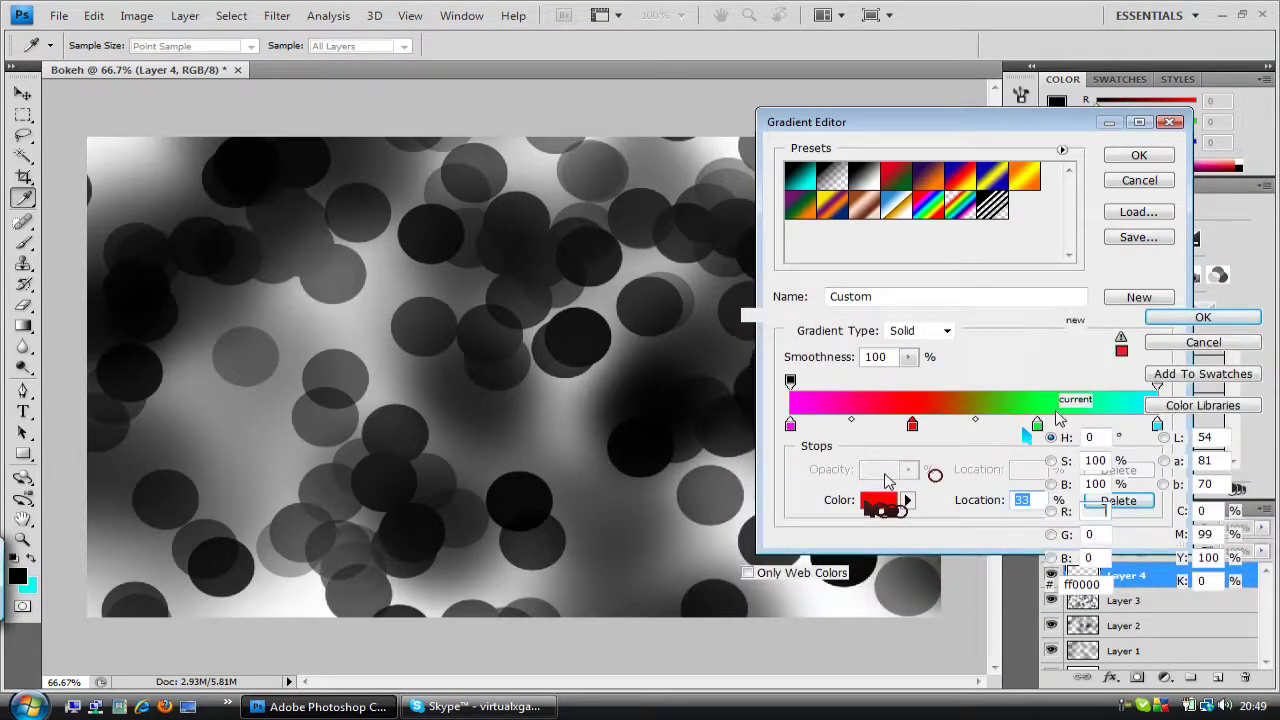
click(1176, 345)
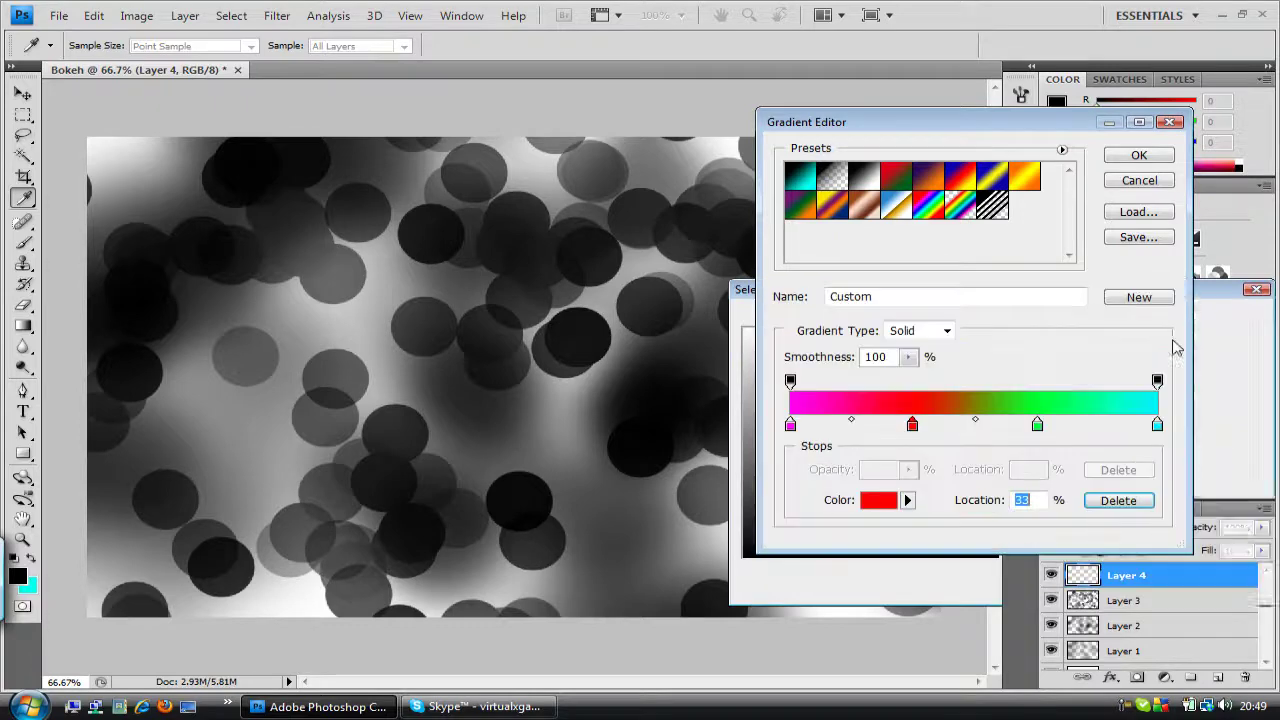
click(1038, 426)
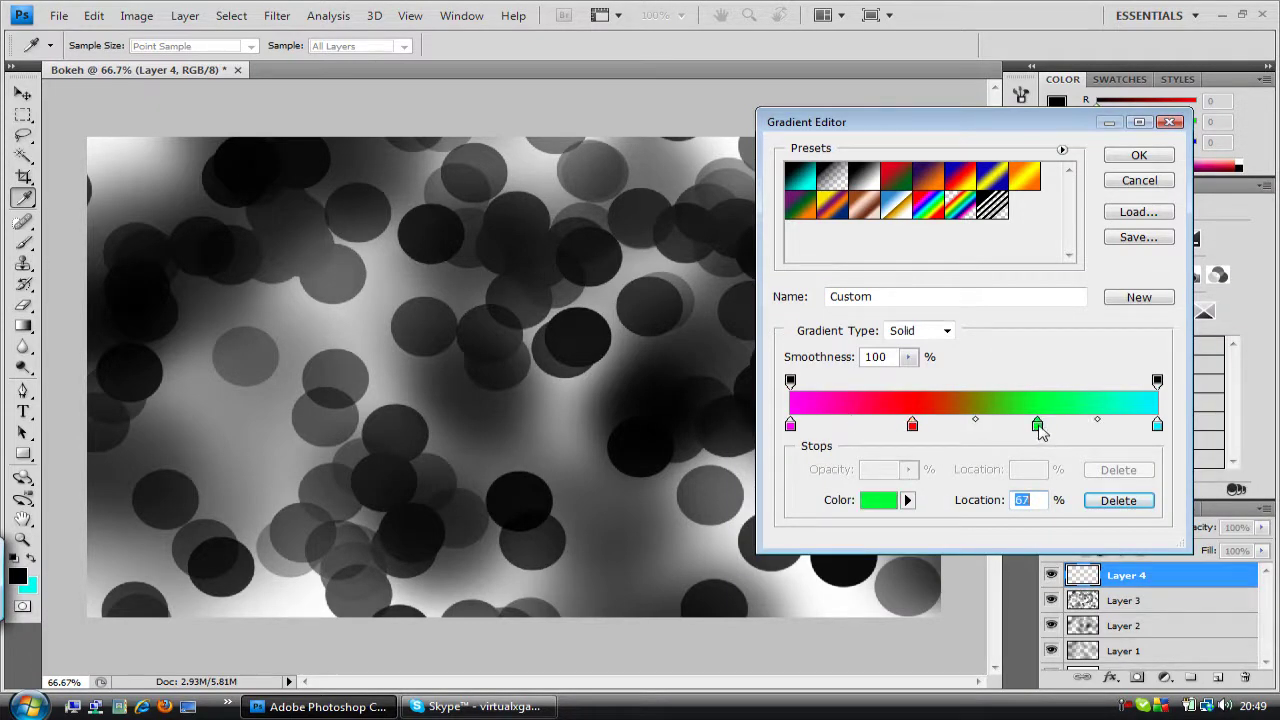
click(880, 503)
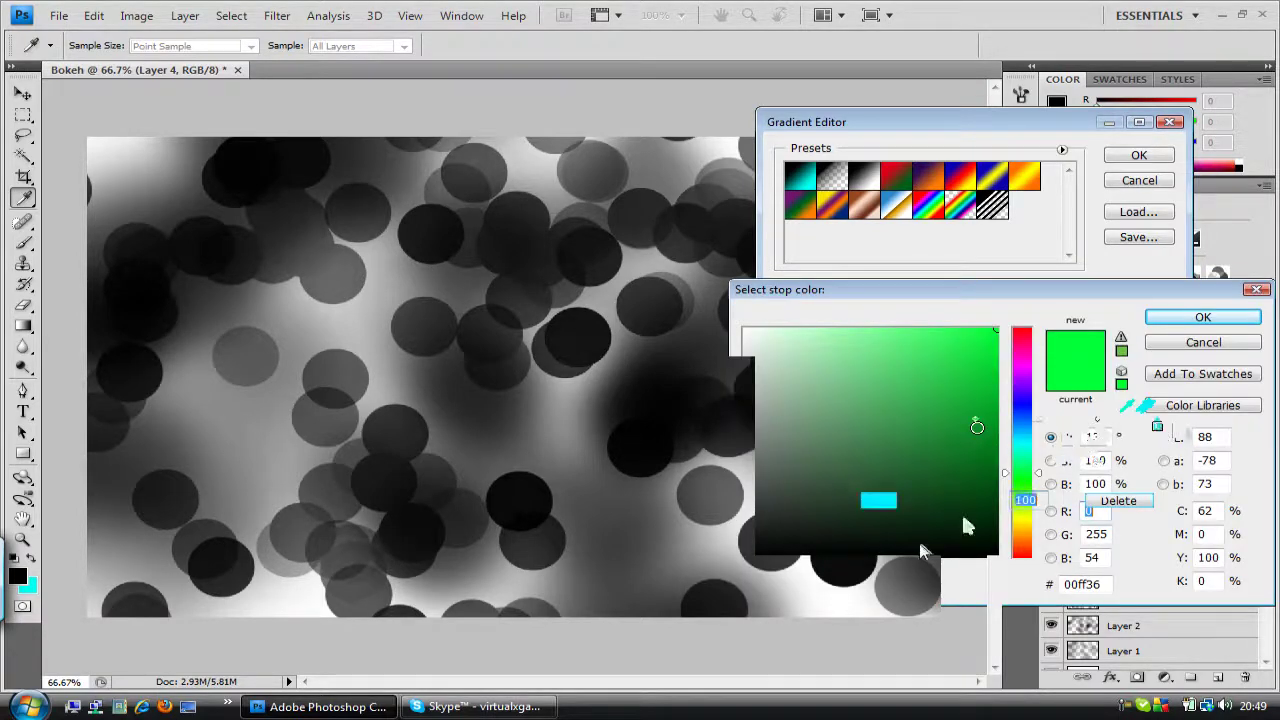
key(Escape)
click(885, 502)
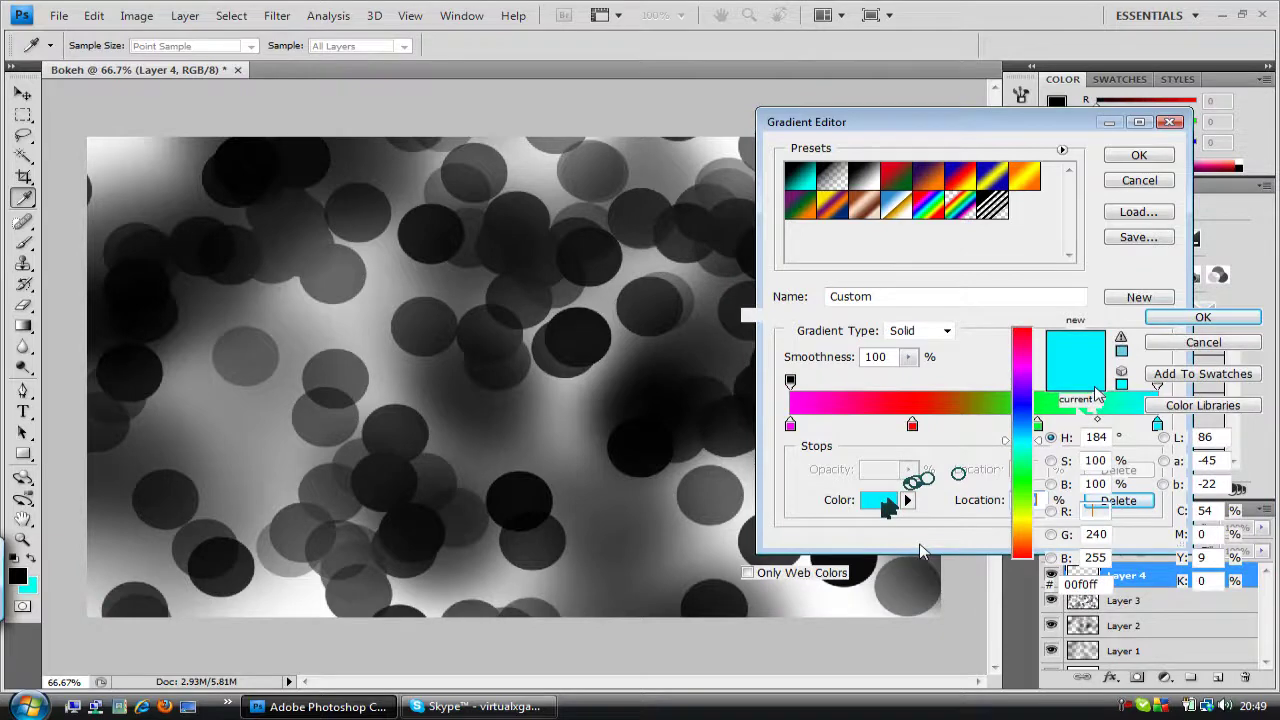
click(1186, 346)
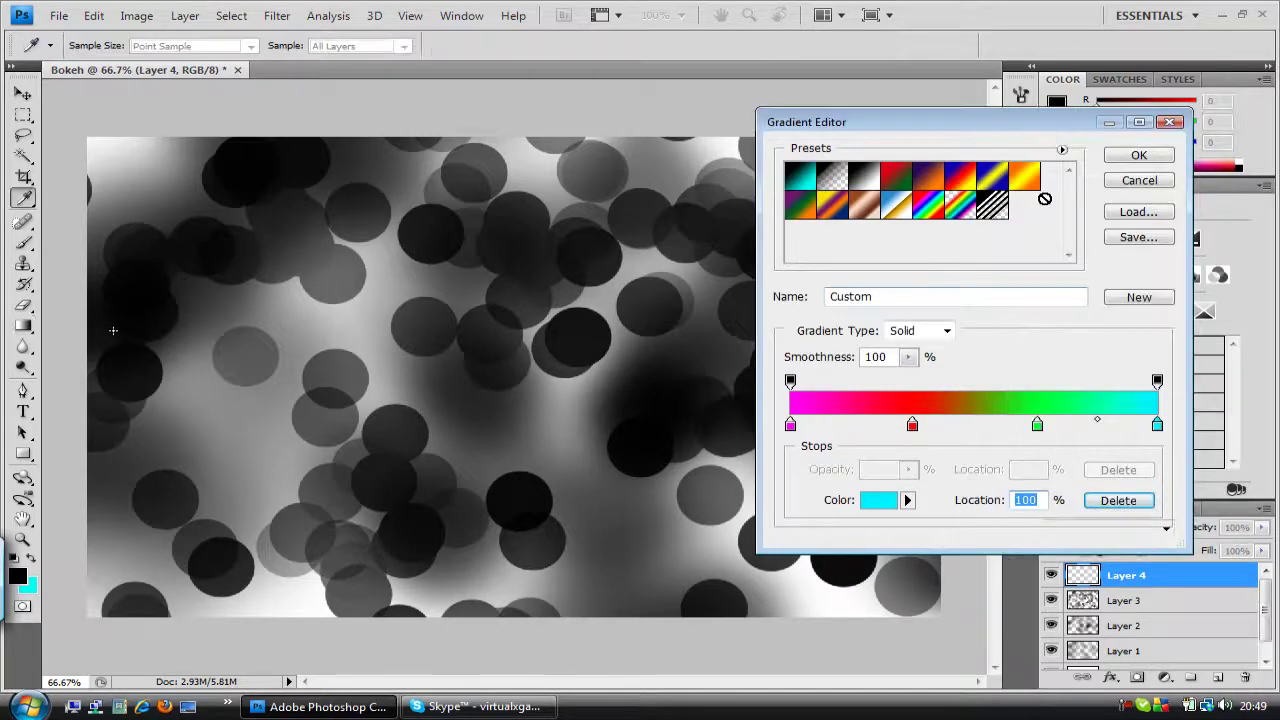
drag(259, 343, 703, 354)
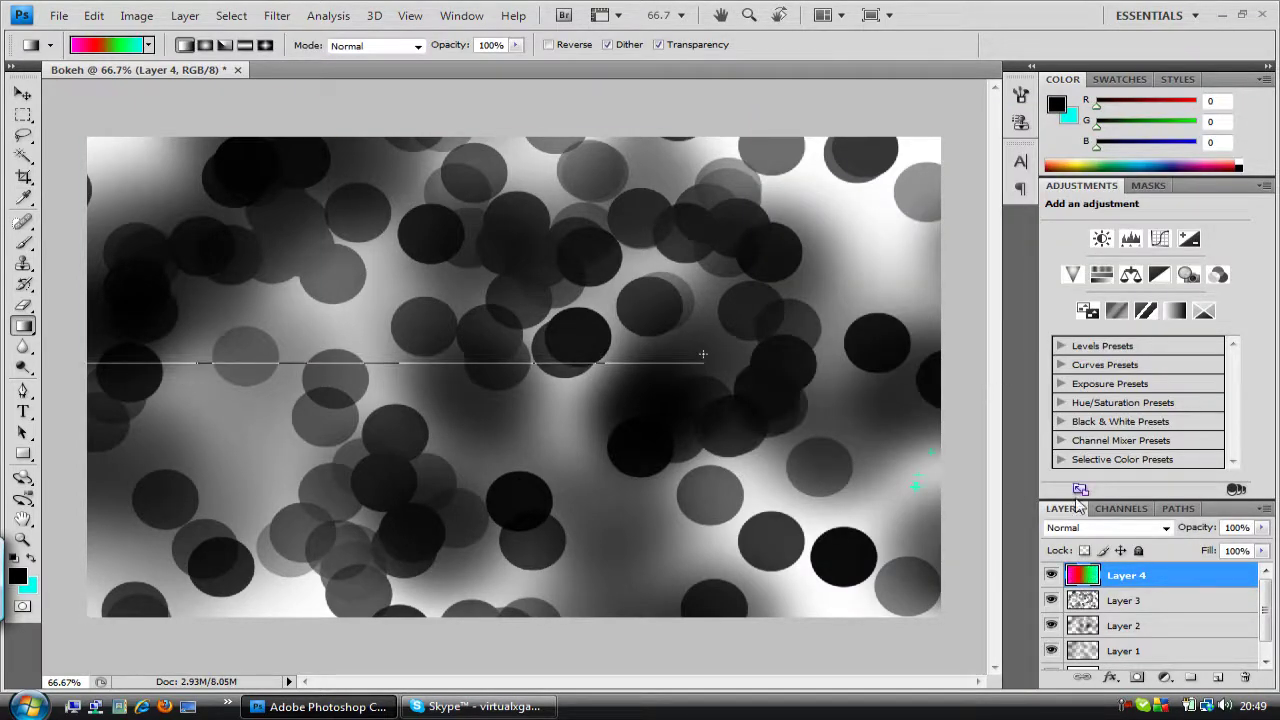
Check the Layers panel blend mode list, leaving Layer 4 at Normal for now.
click(1090, 527)
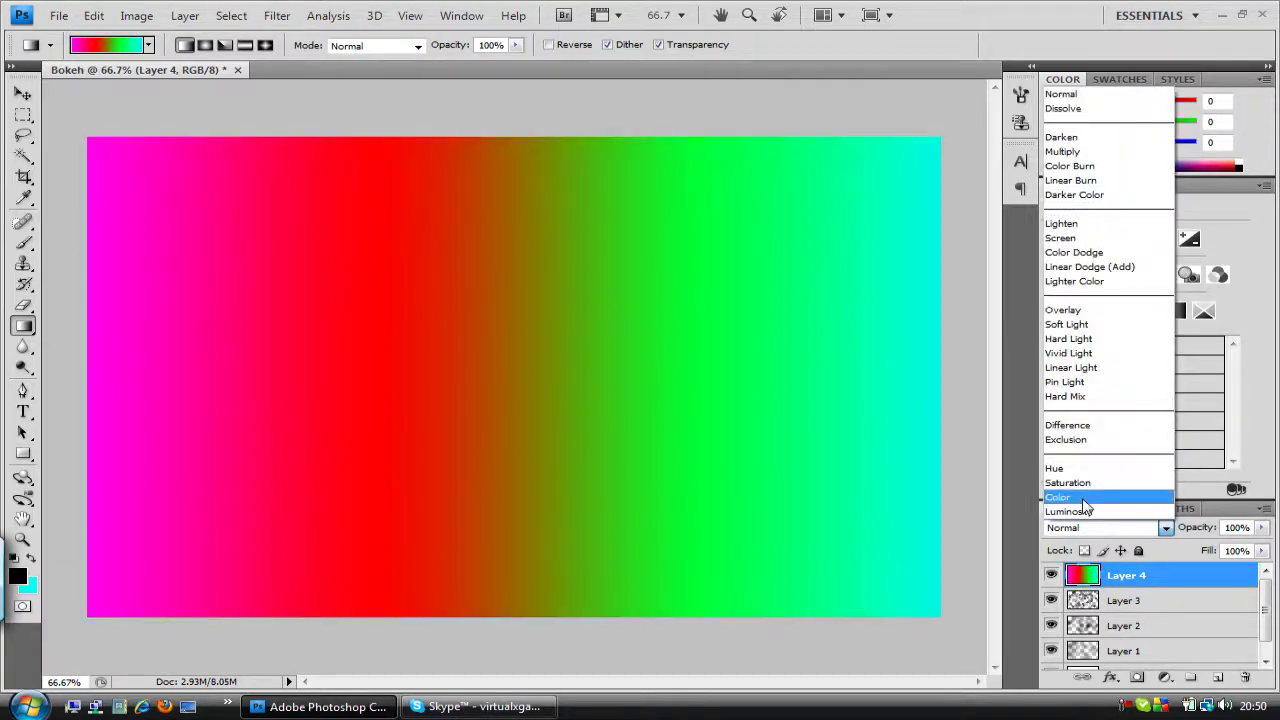
click(1085, 537)
click(1085, 537)
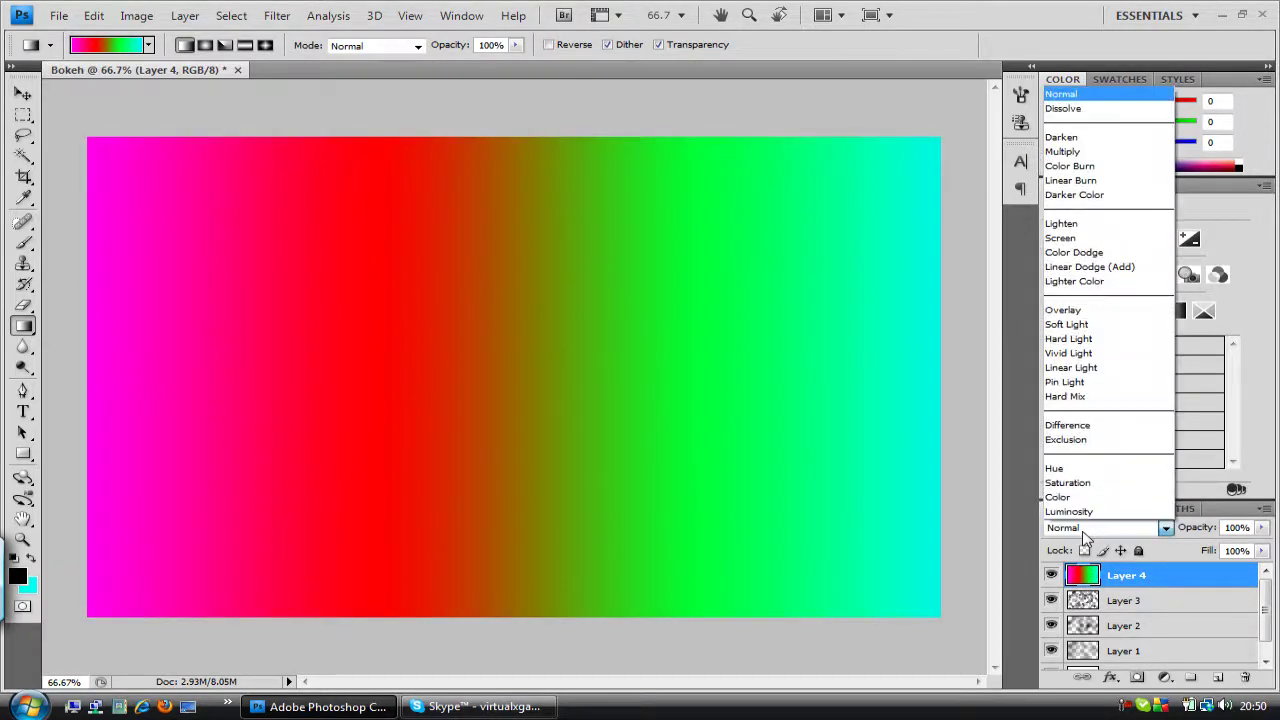
click(1085, 537)
click(1085, 537)
click(1085, 537)
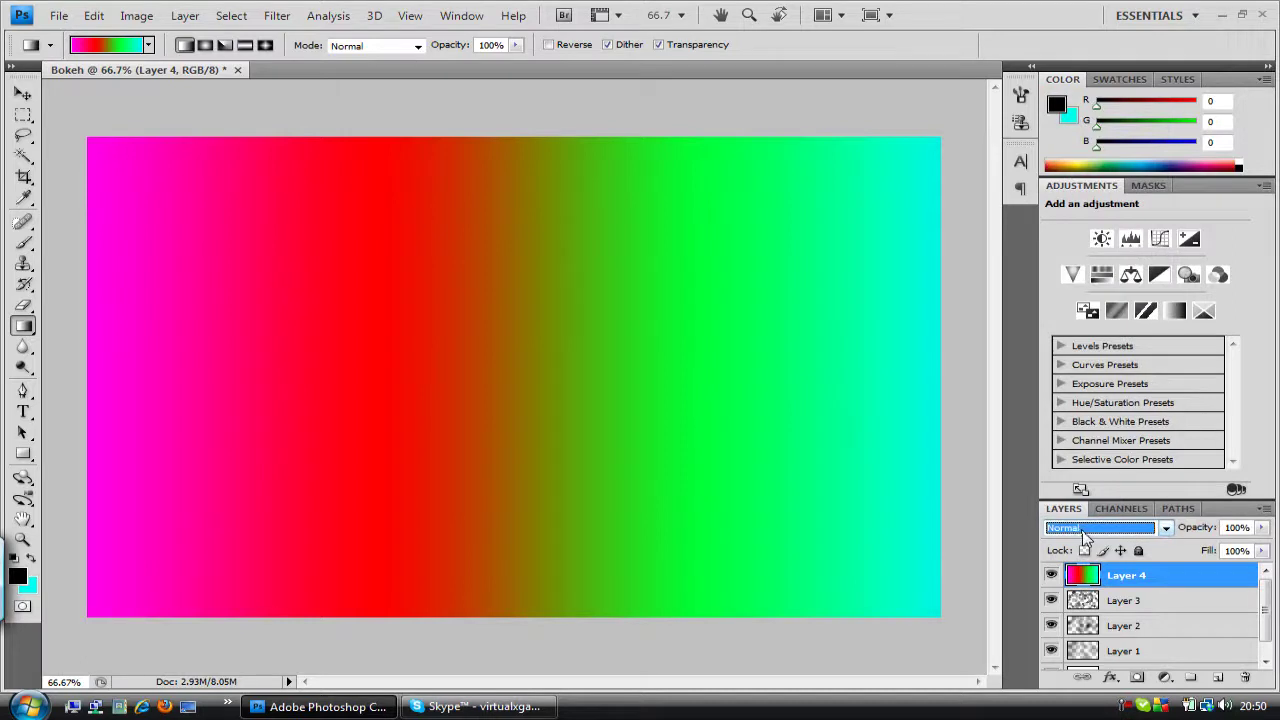
Blend Layer 4 as Overlay after briefly trying Soft Light.
double_click(1145, 577)
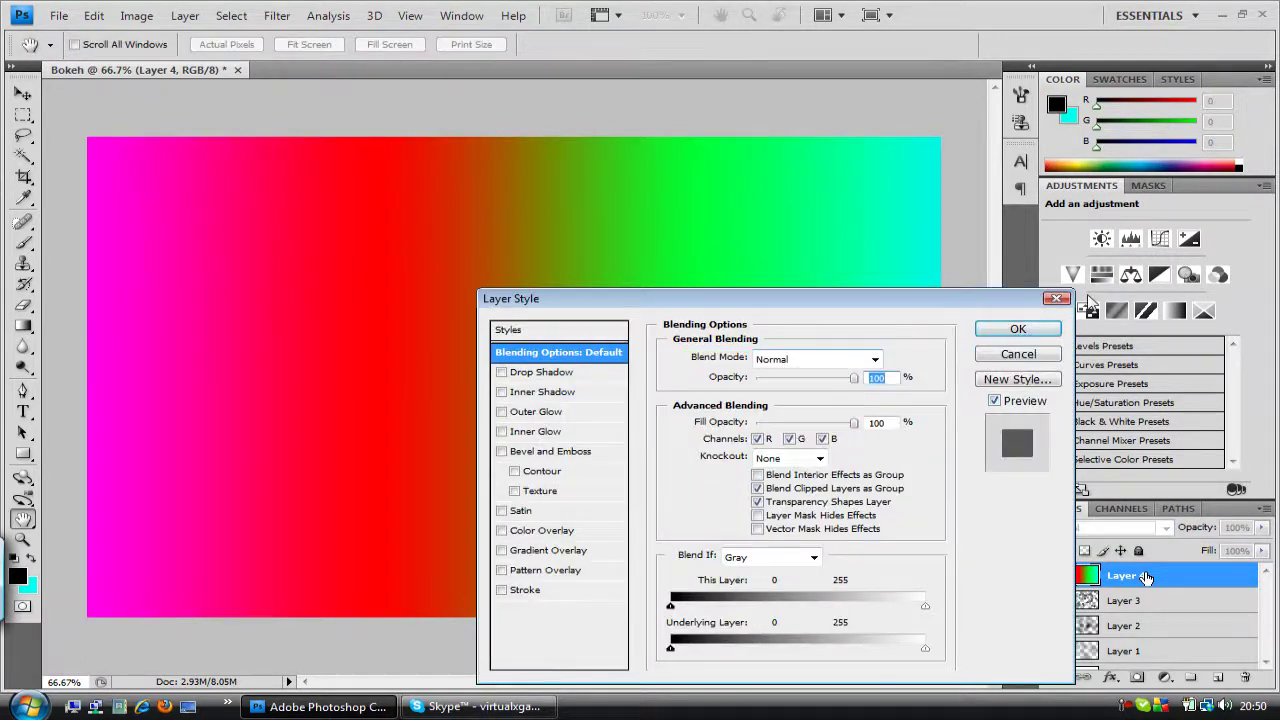
click(1165, 528)
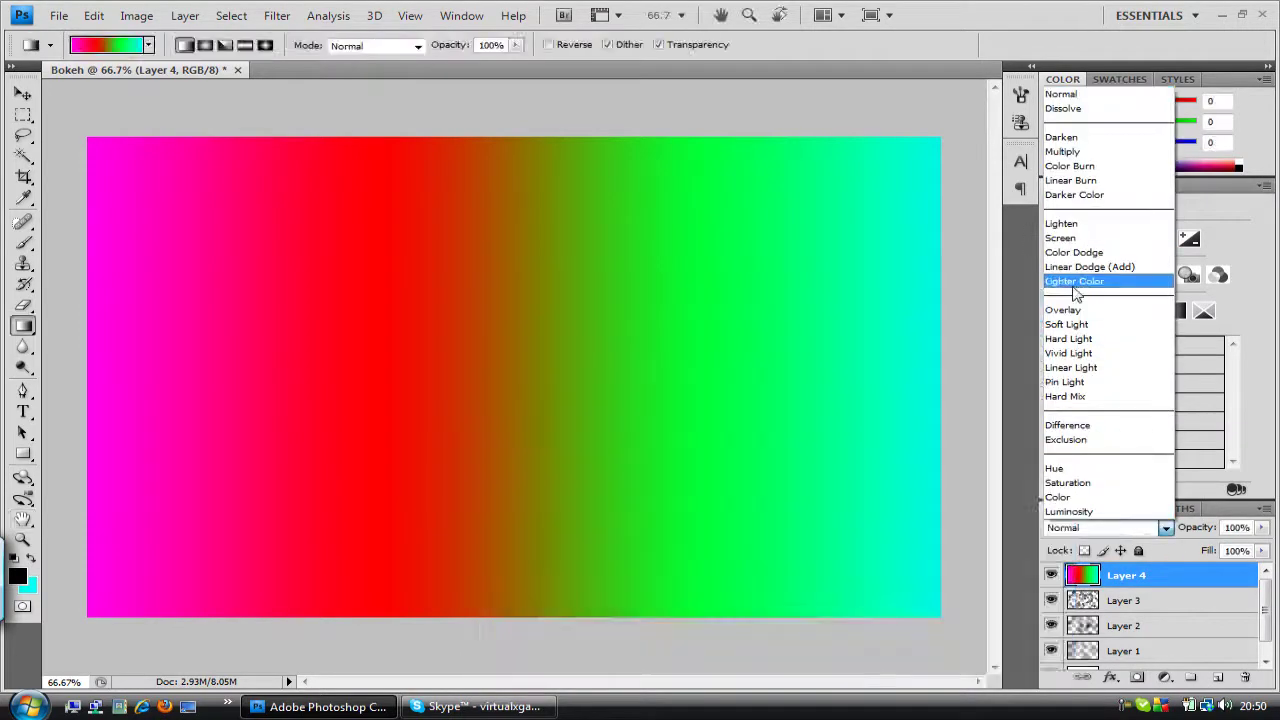
click(1063, 310)
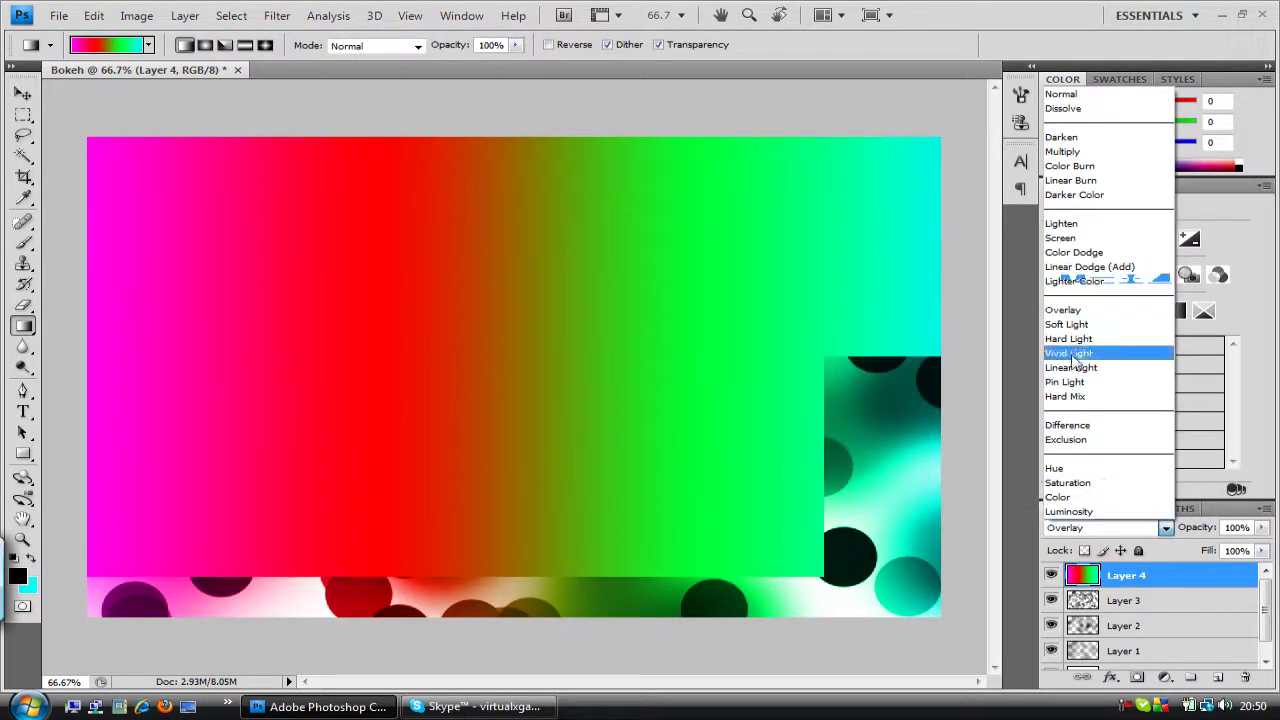
click(1067, 324)
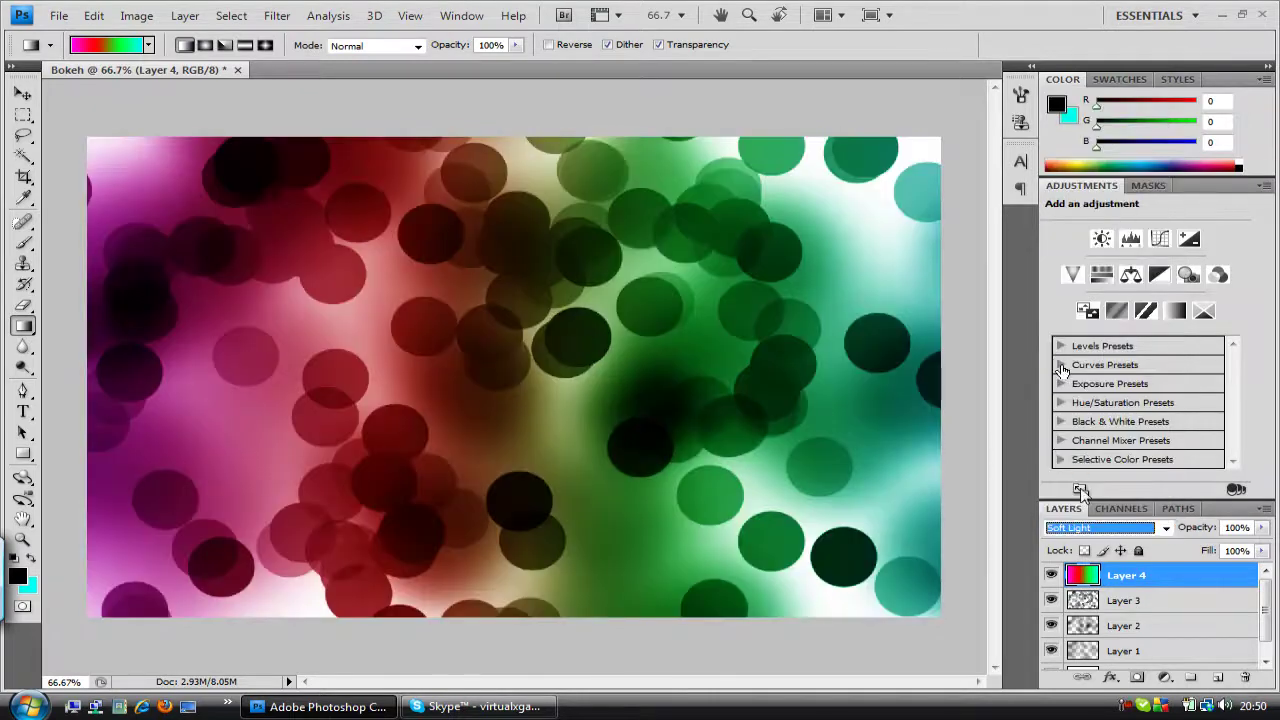
click(1085, 528)
click(1072, 322)
key(Up)
key(v)
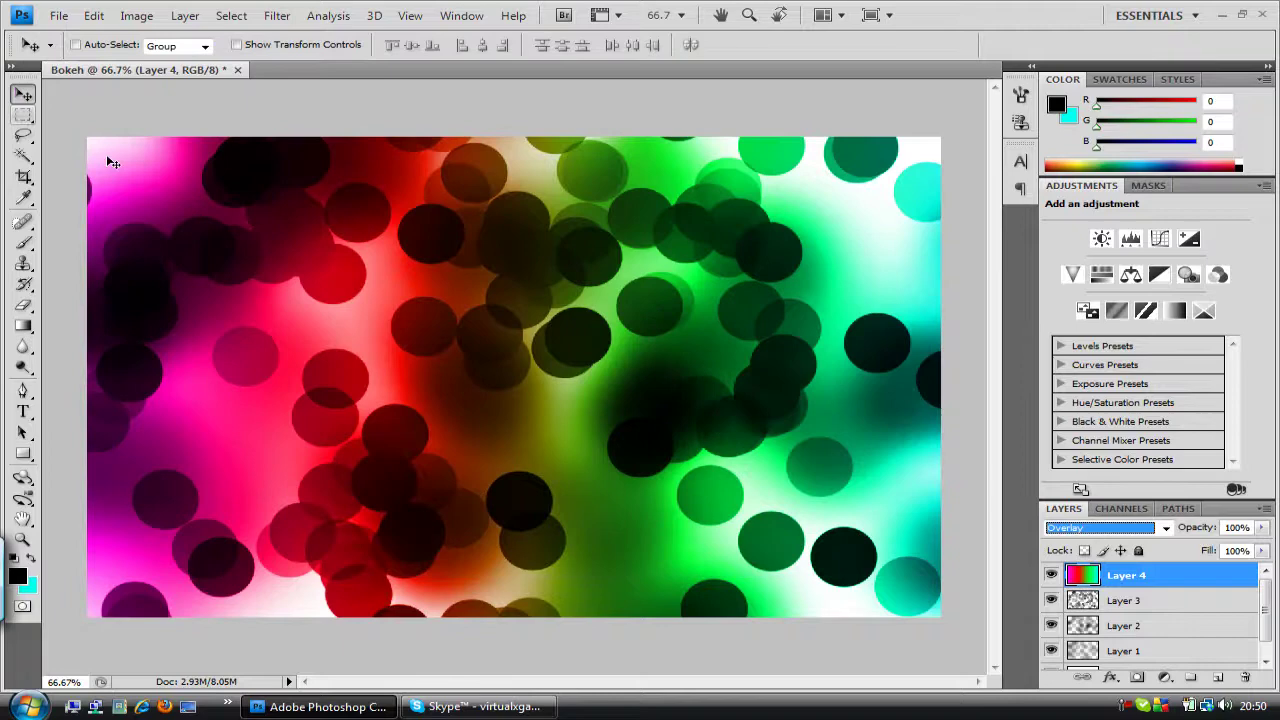
Merge circle Layers 3, 2 and 1 with Ctrl+E into one Layer 3, then select Layer 0.
scroll(1262, 620, down, 1)
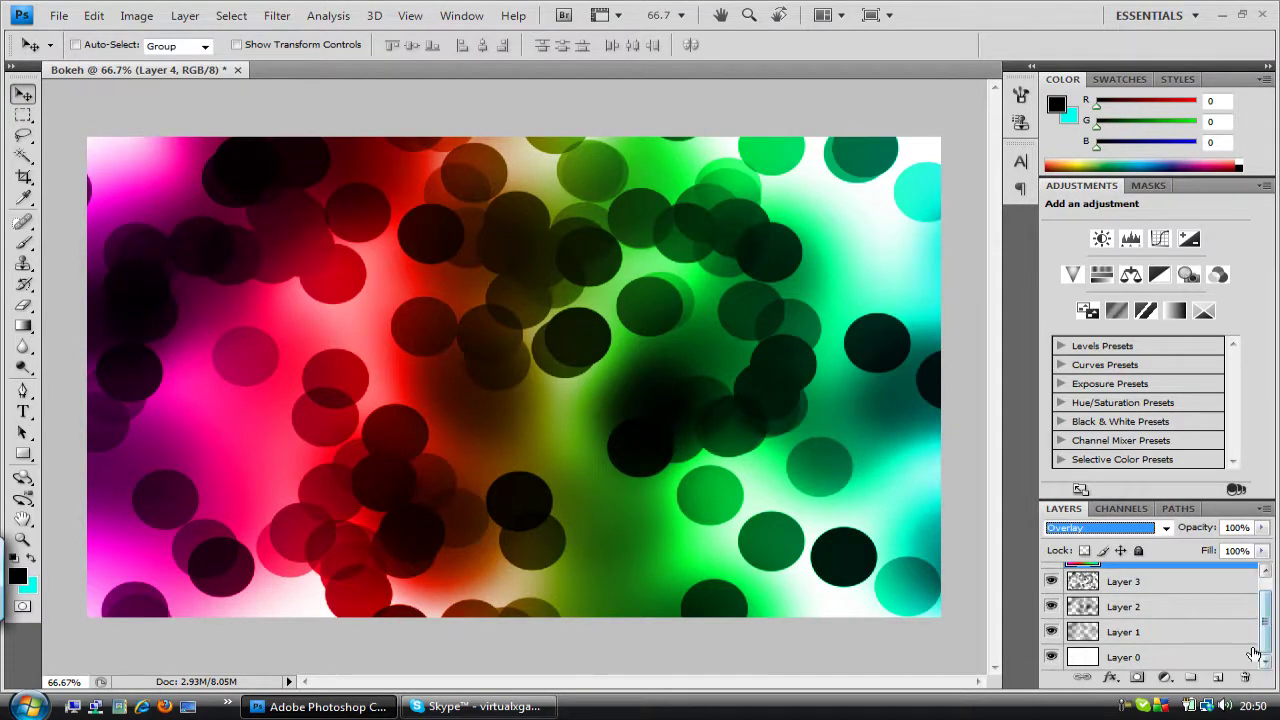
click(1154, 605)
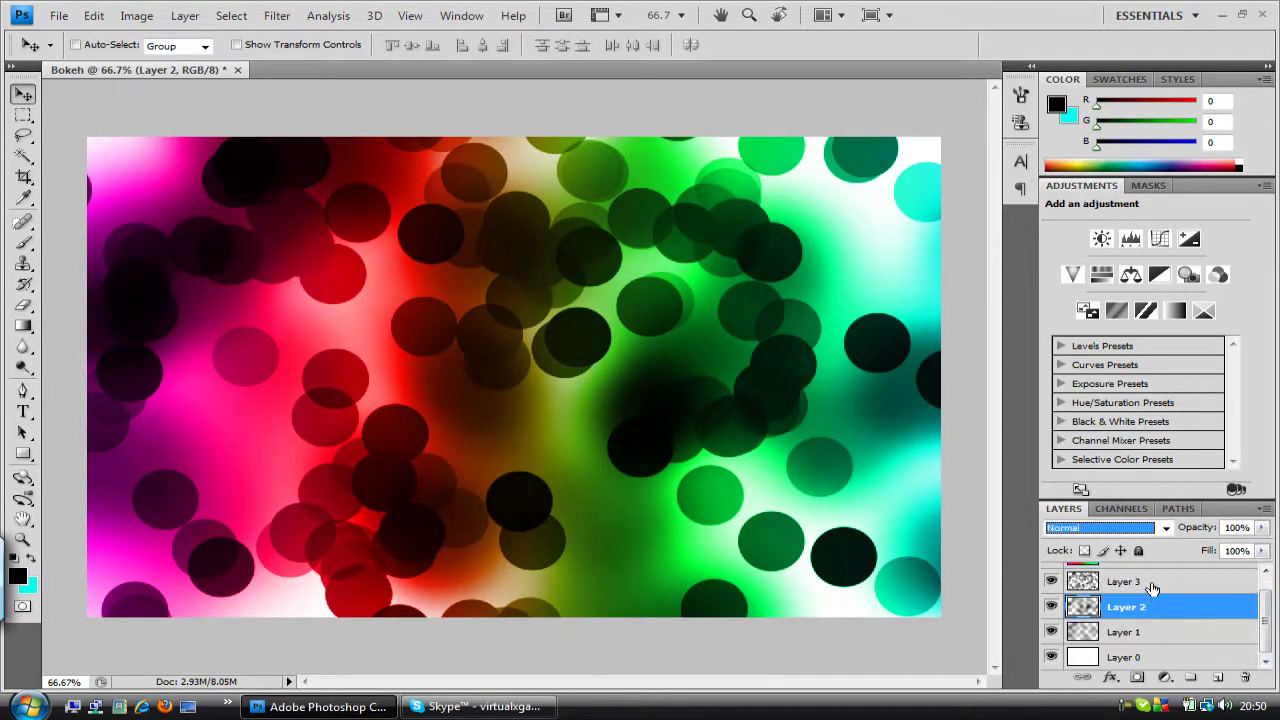
shift+click(1145, 638)
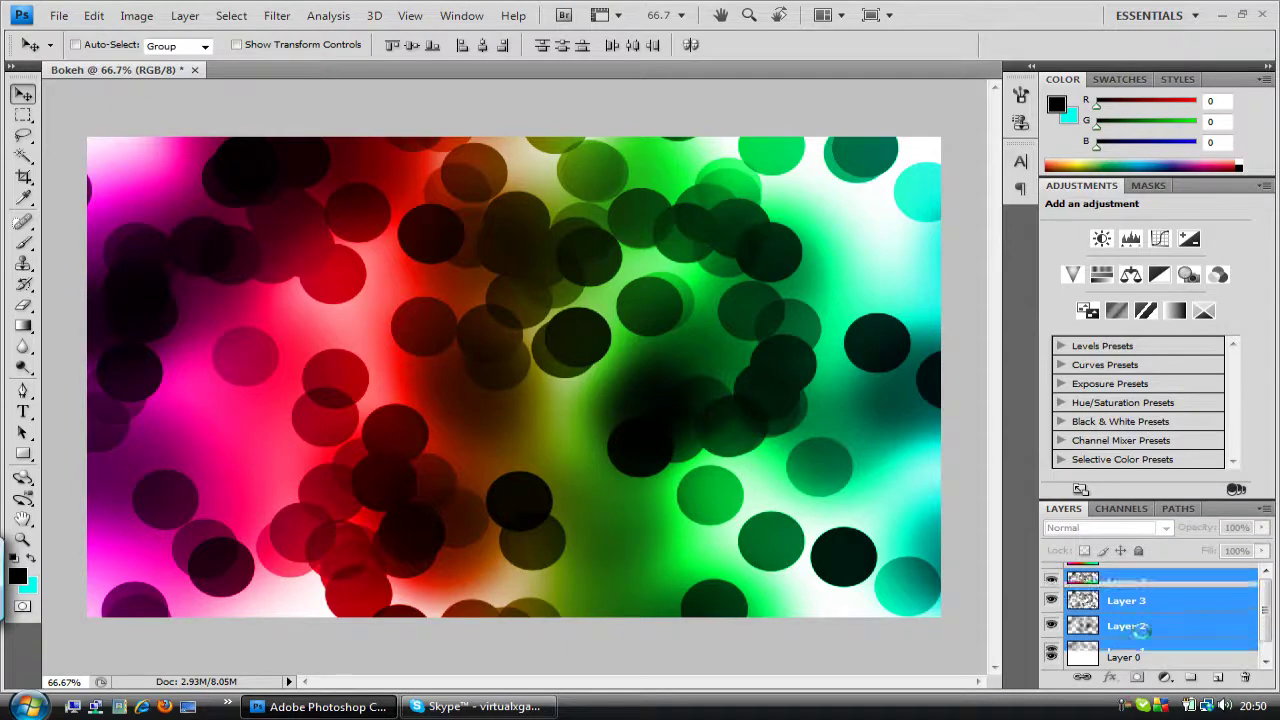
drag(1136, 607, 1134, 604)
key(ctrl+e)
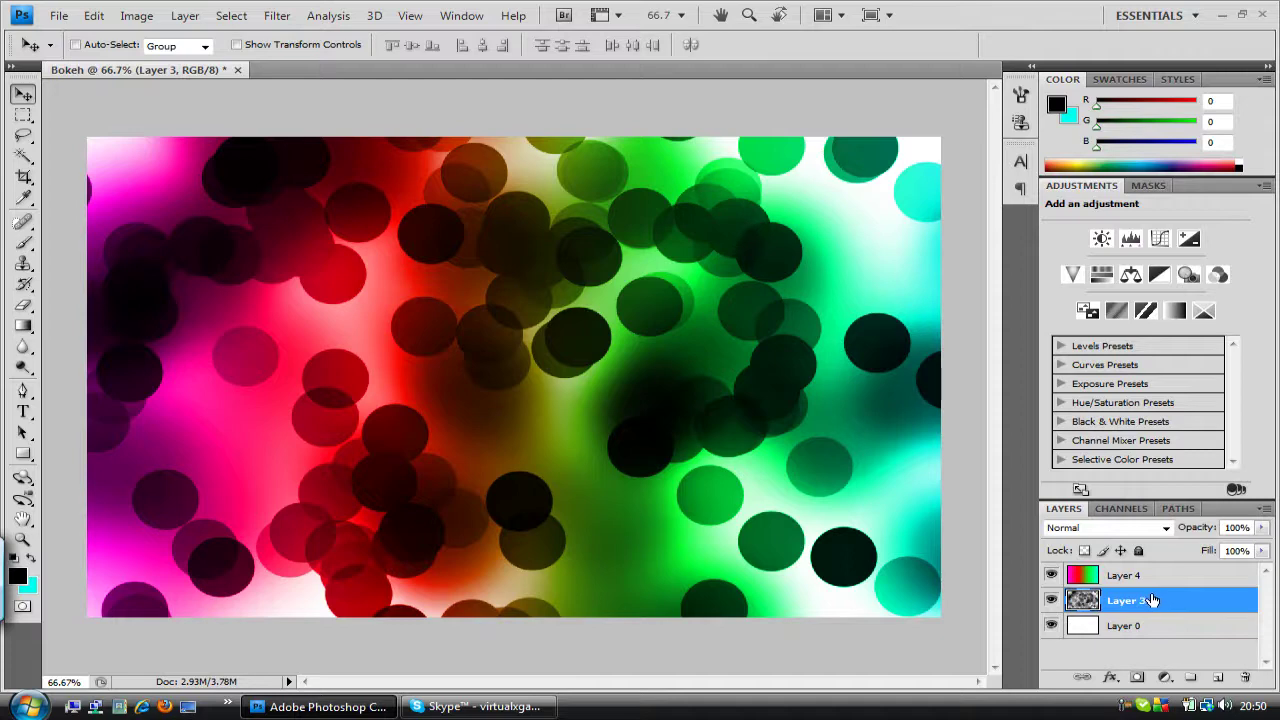
click(1141, 626)
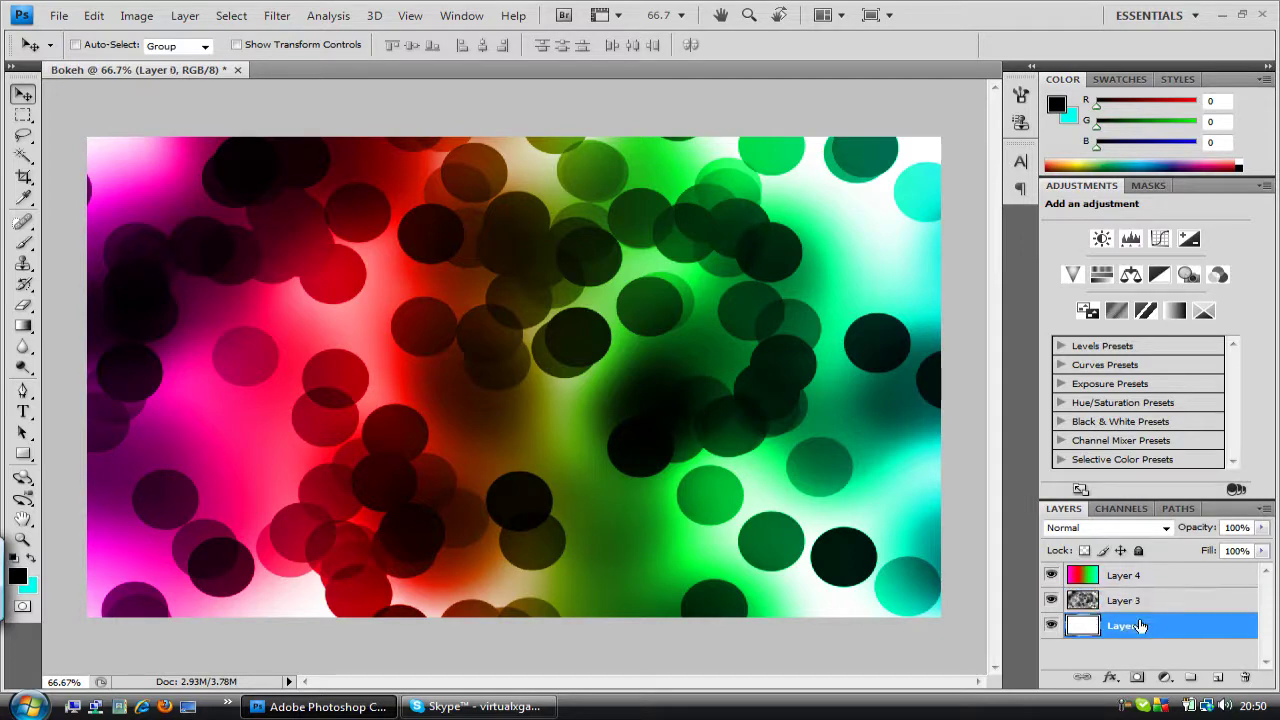
Fill background Layer 0 with black and select the merged Layer 3.
key(alt+BackSpace)
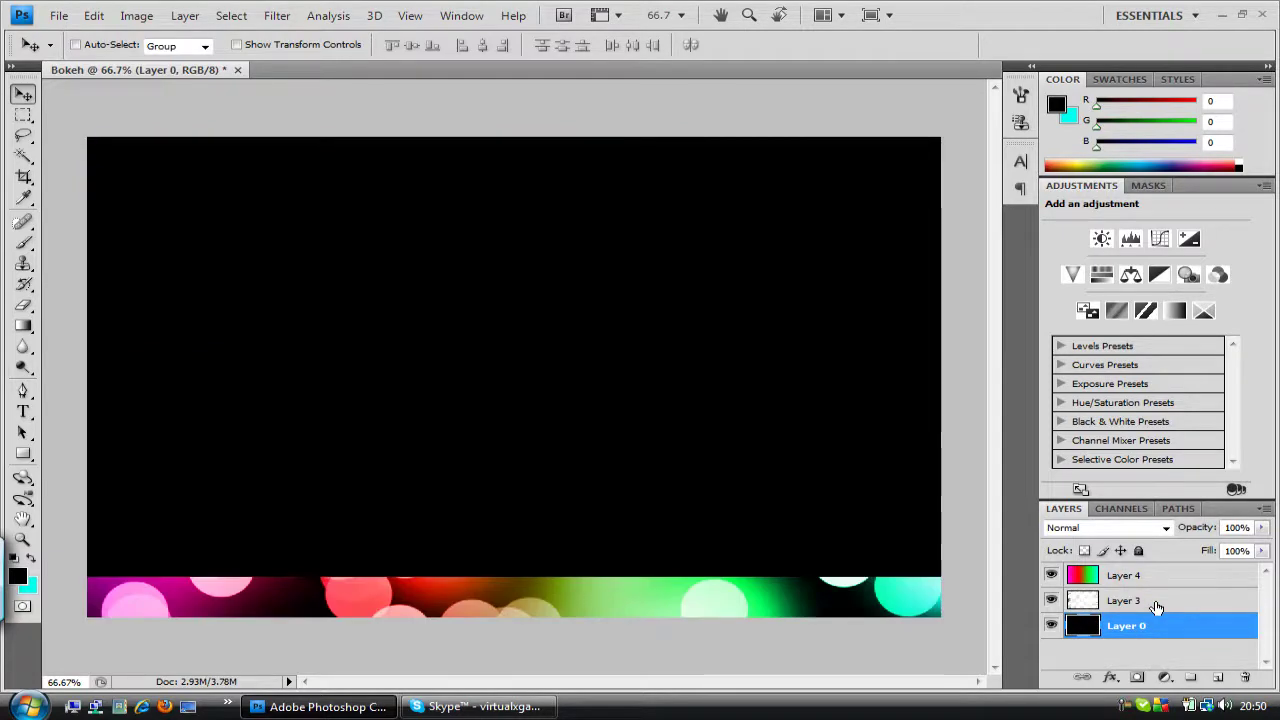
click(1155, 603)
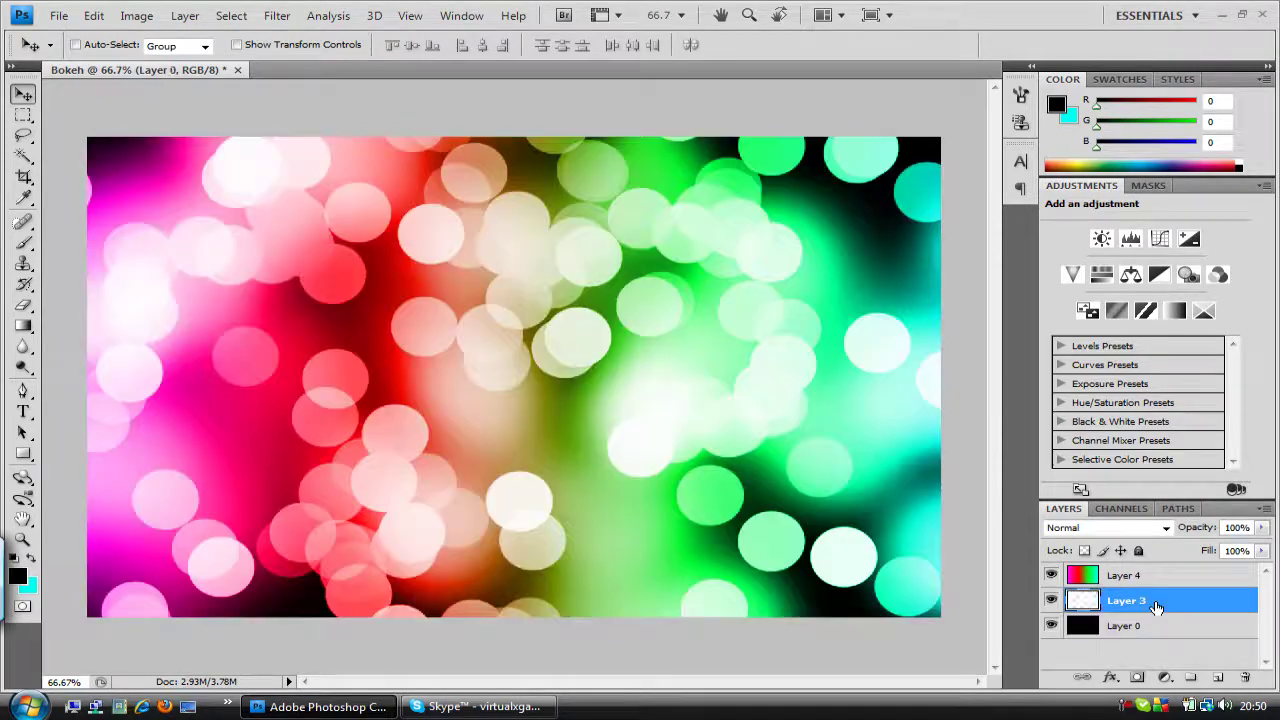
click(1138, 626)
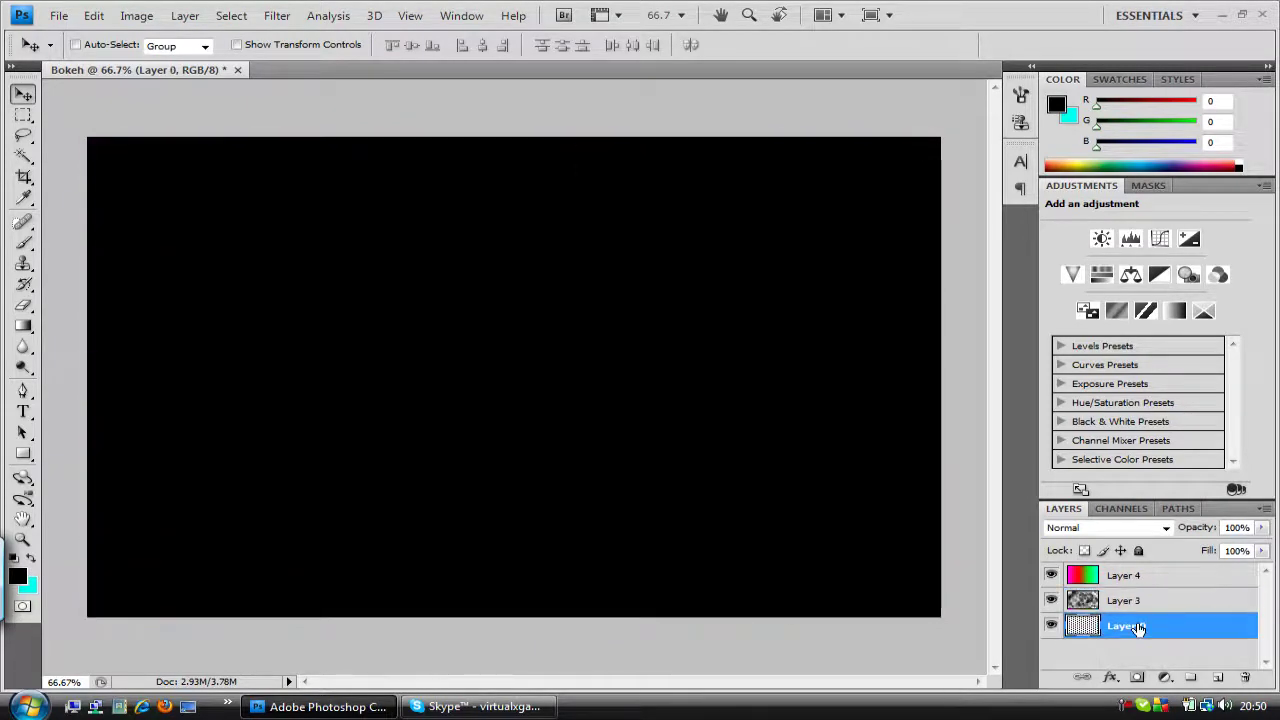
click(1127, 603)
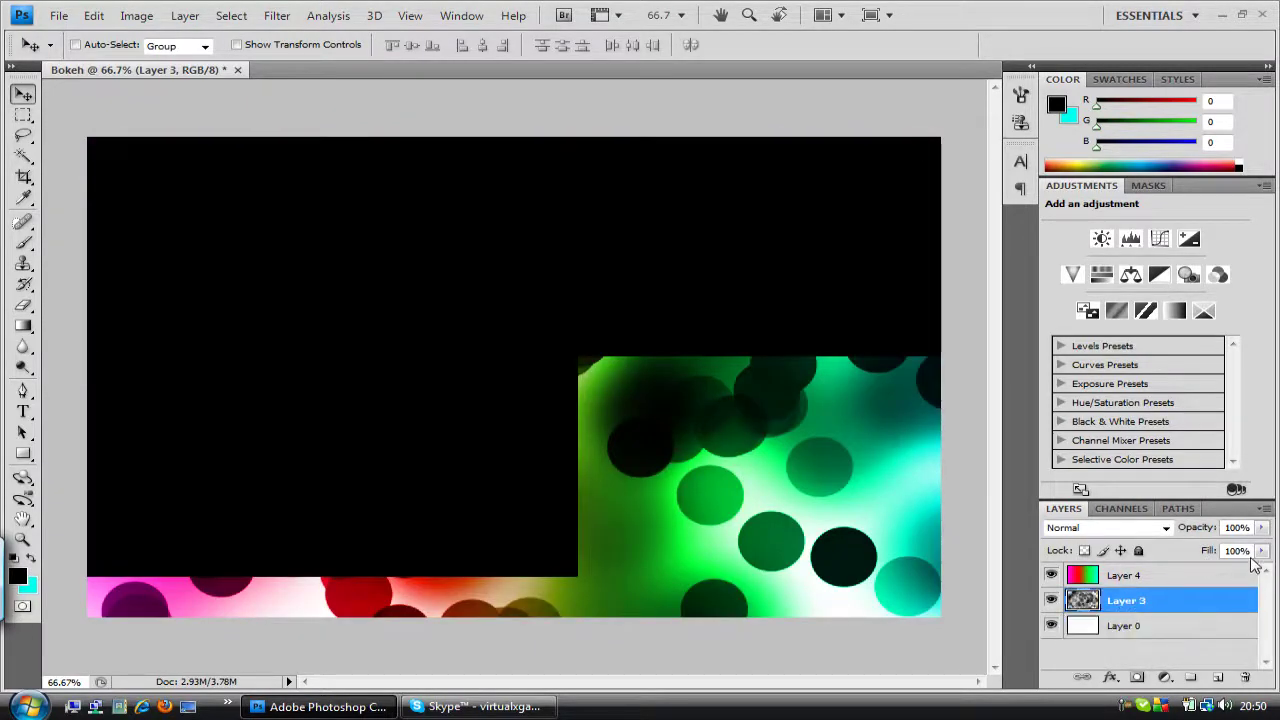
Lower Layer 3's Fill to 57%.
click(1262, 551)
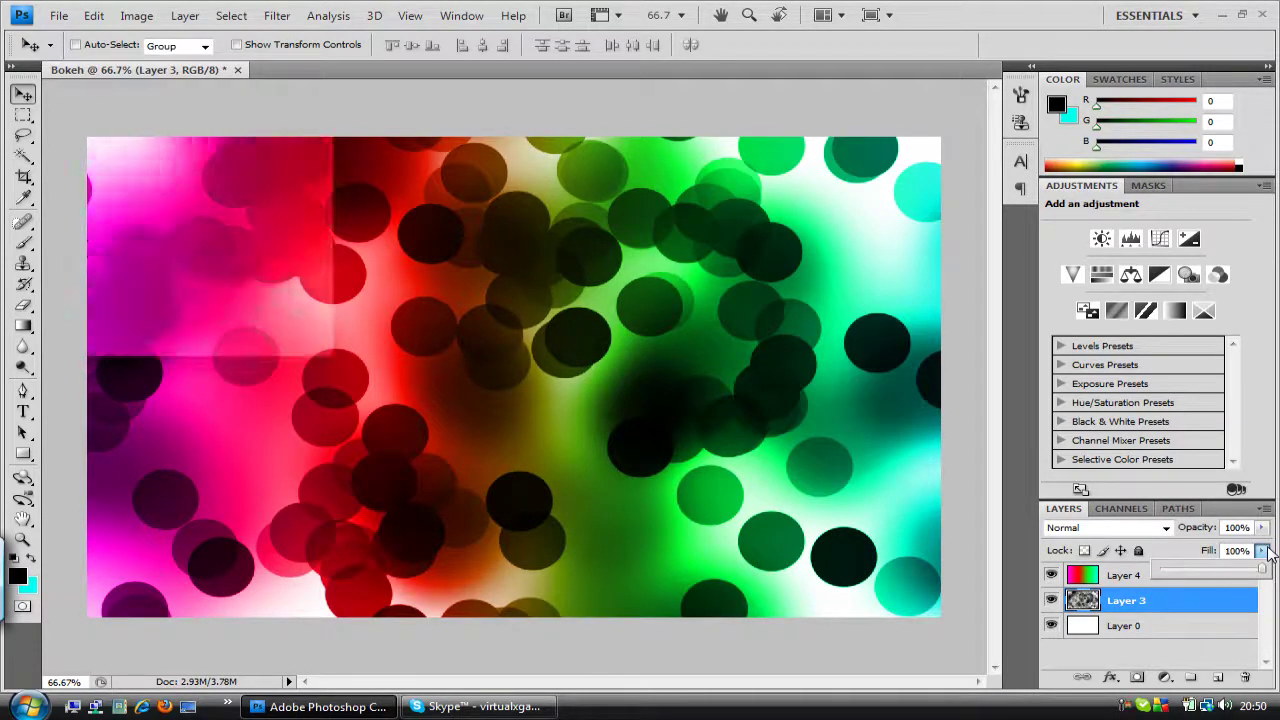
drag(1262, 568, 1220, 572)
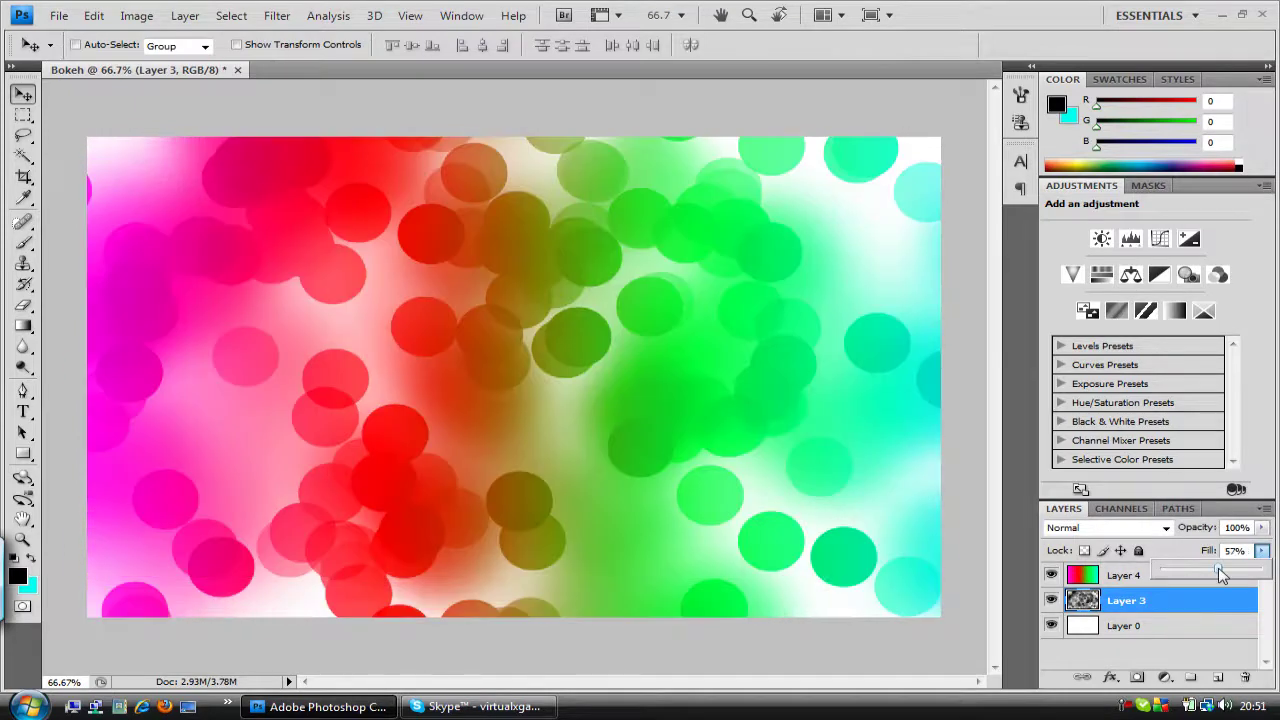
click(22, 95)
click(24, 411)
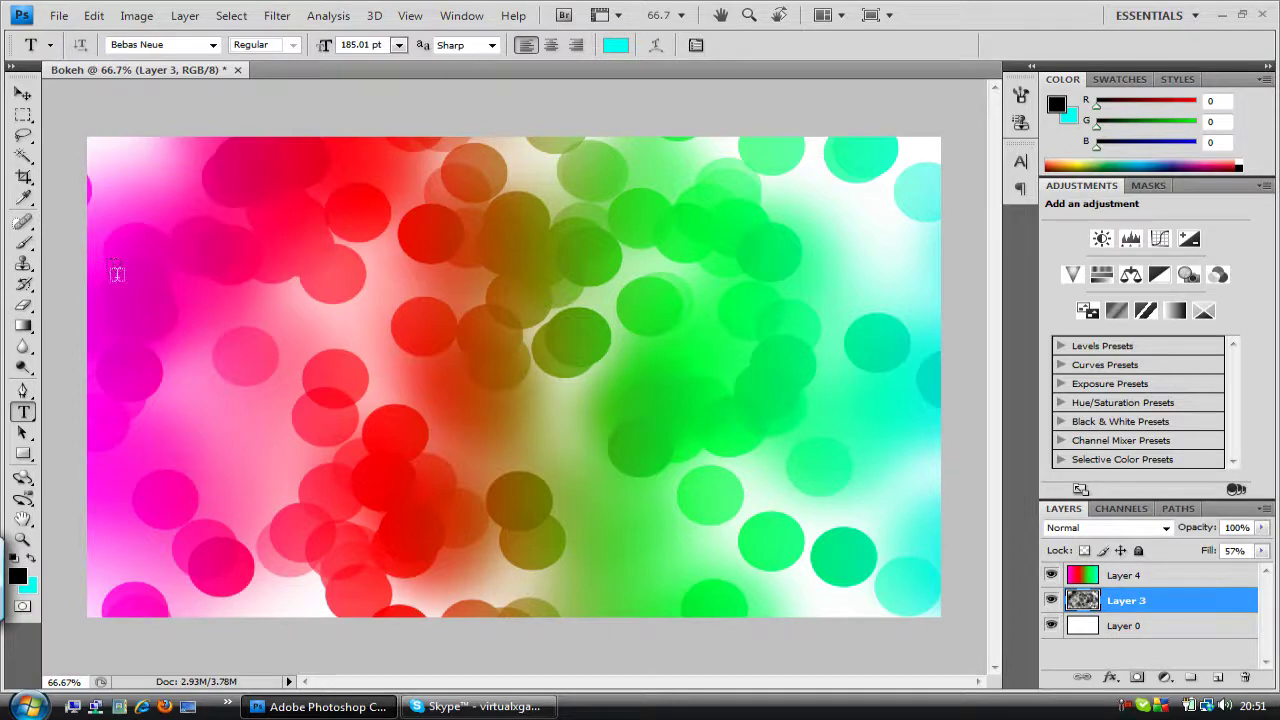
click(24, 98)
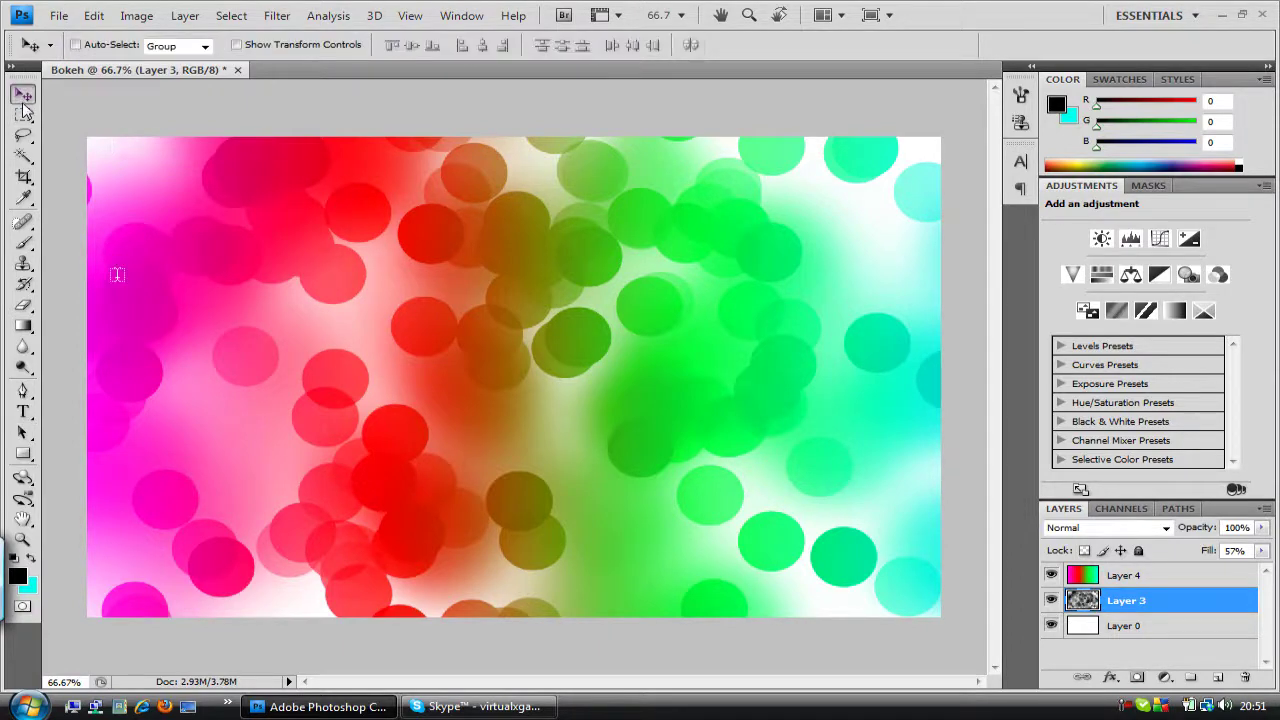